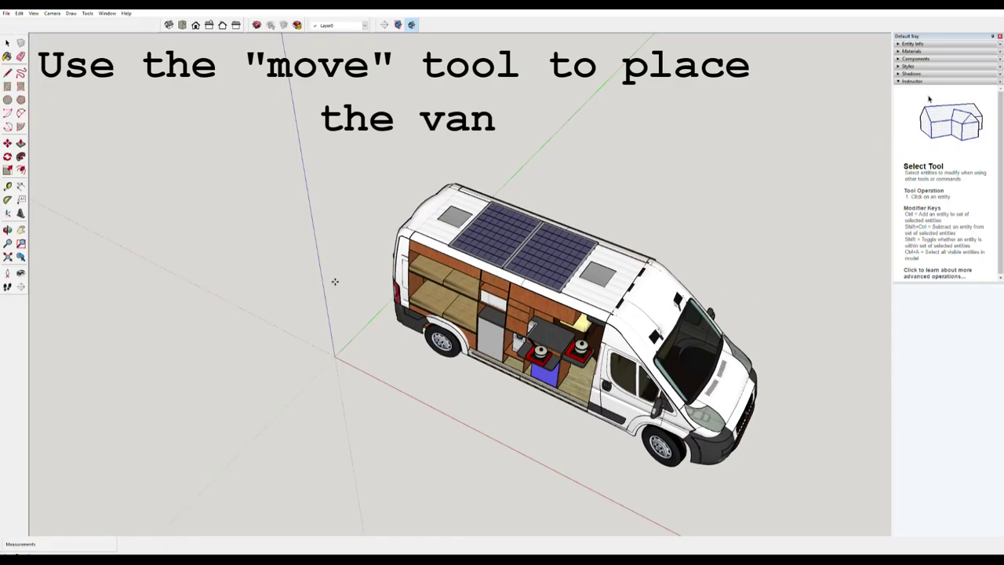
Pick up the imported camper van with the Move tool to reposition it
{"action": "left_click", "coordinate": [323, 305]}
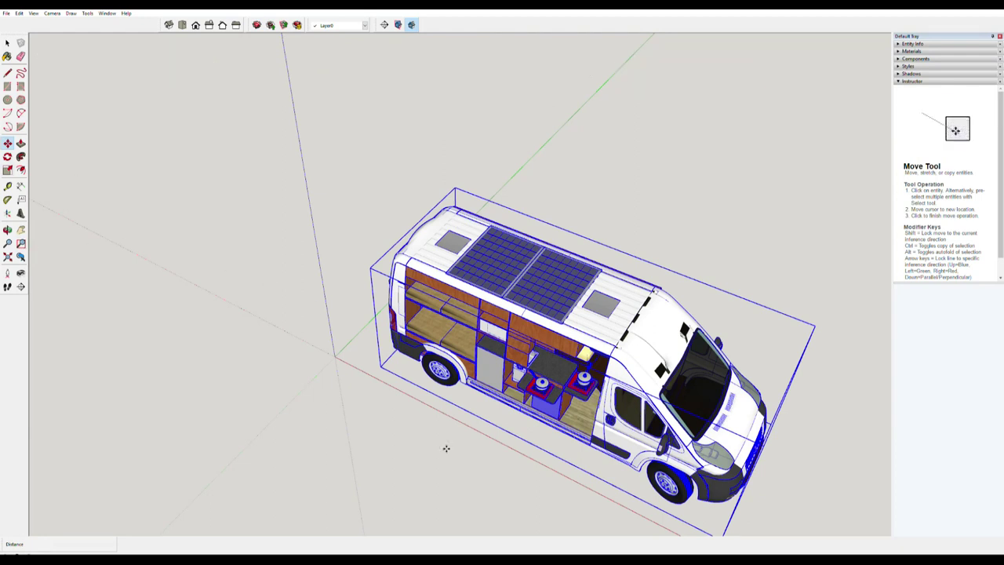
Place the van at the model origin and orbit around to view its side and rear
{"action": "left_click", "coordinate": [446, 448]}
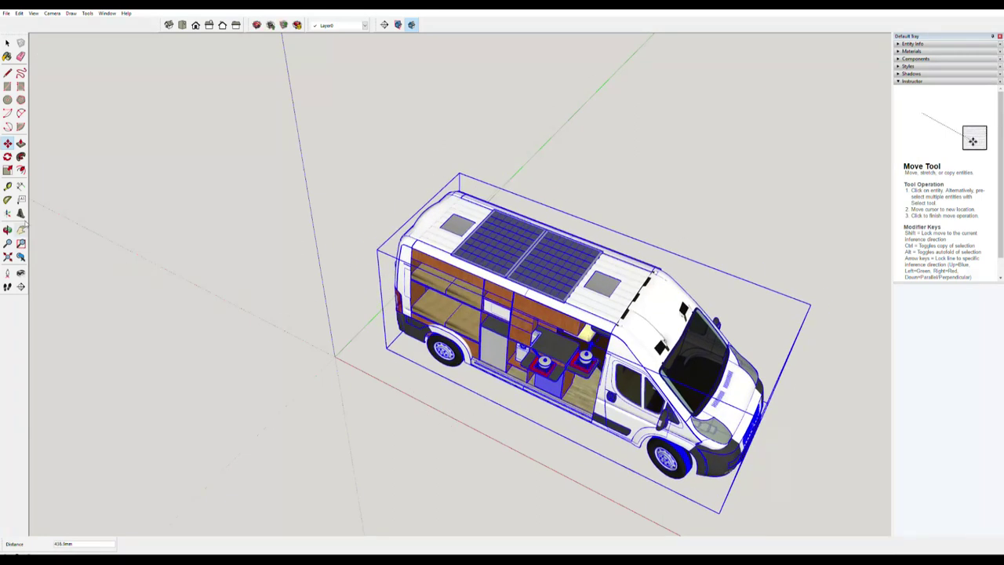
{"action": "left_click", "coordinate": [21, 228]}
{"action": "mouse_move", "coordinate": [103, 256]}
{"action": "left_mouse_down"}
{"action": "mouse_move", "coordinate": [262, 231]}
{"action": "mouse_move", "coordinate": [226, 306]}
{"action": "left_mouse_up"}
{"action": "key", "text": "space"}
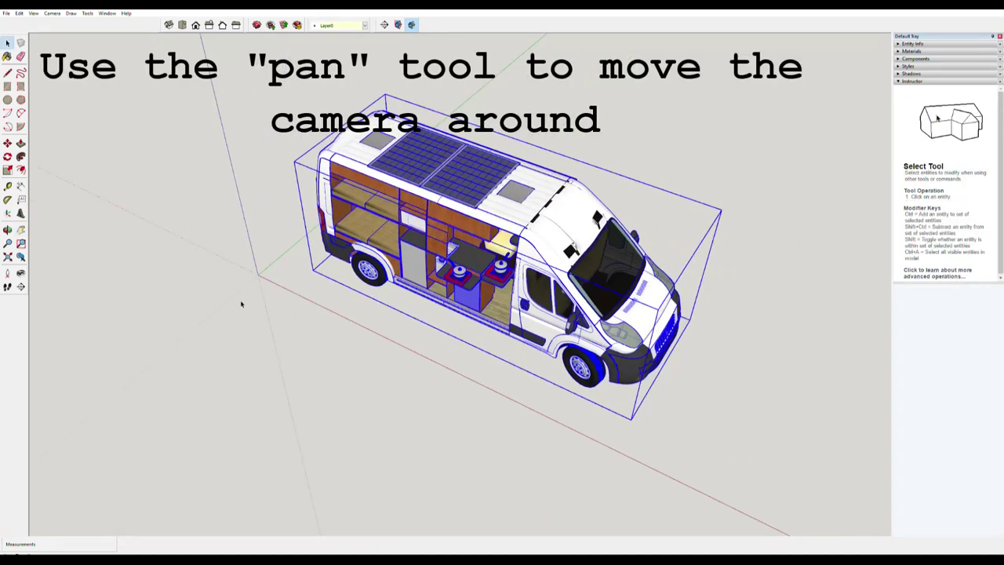
{"action": "middle_click_drag", "start_coordinate": [209, 296], "coordinate": [378, 102]}
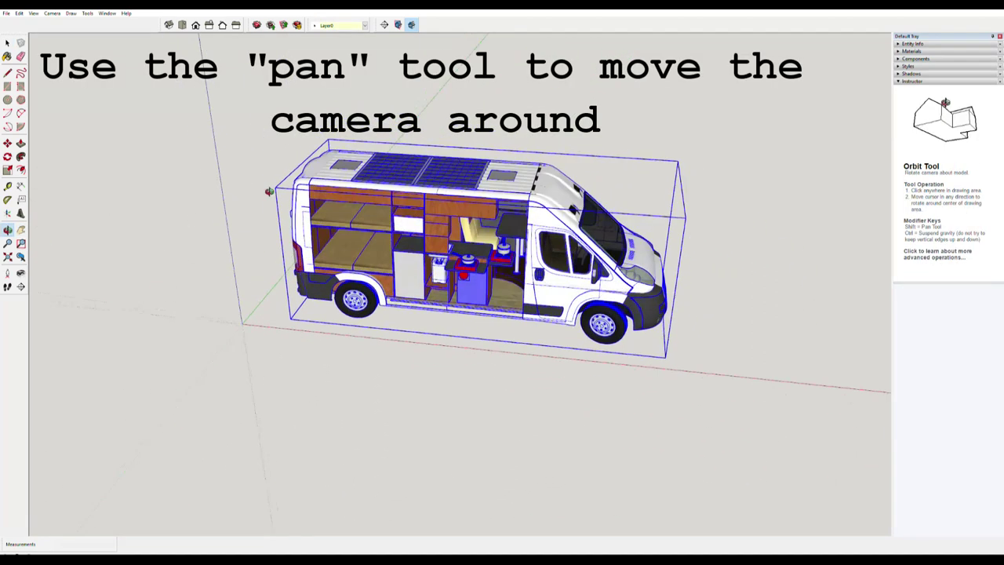
{"action": "mouse_move", "coordinate": [487, 381]}
{"action": "left_mouse_down"}
{"action": "mouse_move", "coordinate": [709, 384]}
{"action": "mouse_move", "coordinate": [652, 376]}
{"action": "mouse_move", "coordinate": [704, 366]}
{"action": "mouse_move", "coordinate": [560, 388]}
{"action": "mouse_move", "coordinate": [594, 400]}
{"action": "mouse_move", "coordinate": [681, 382]}
{"action": "left_mouse_up"}
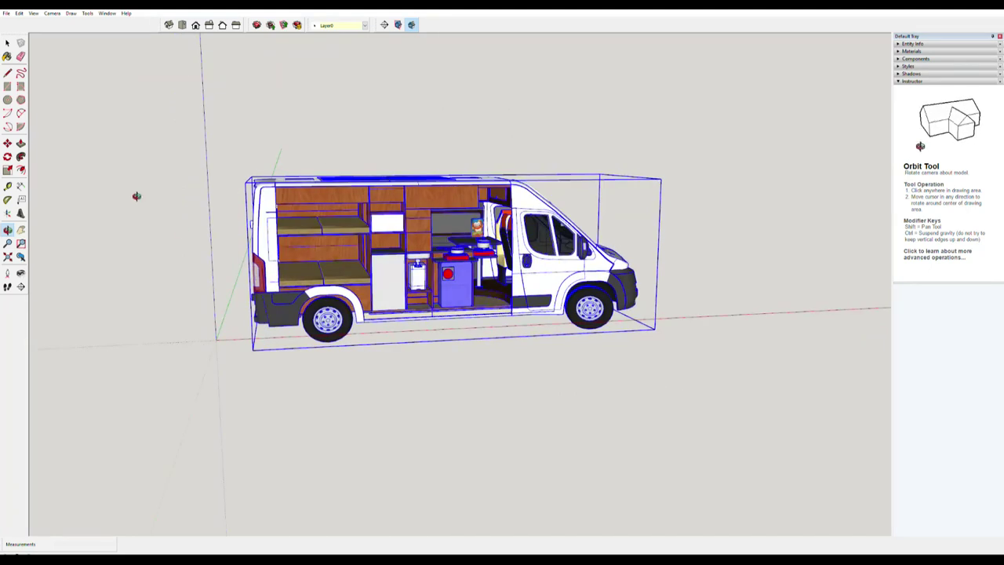
Open the van group and shift the rear bed platform to a new position
{"action": "left_click", "coordinate": [7, 42]}
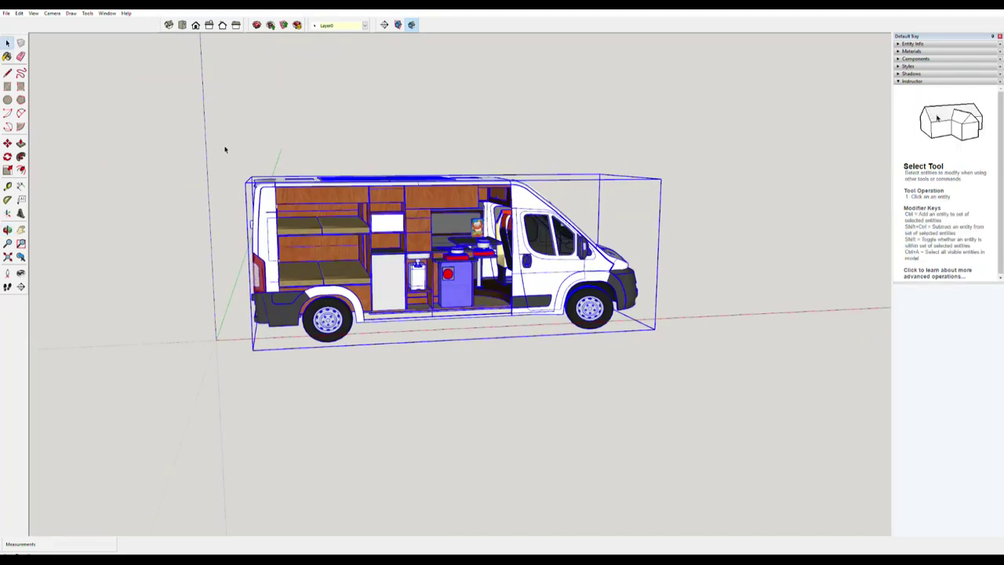
{"action": "double_click", "coordinate": [355, 225]}
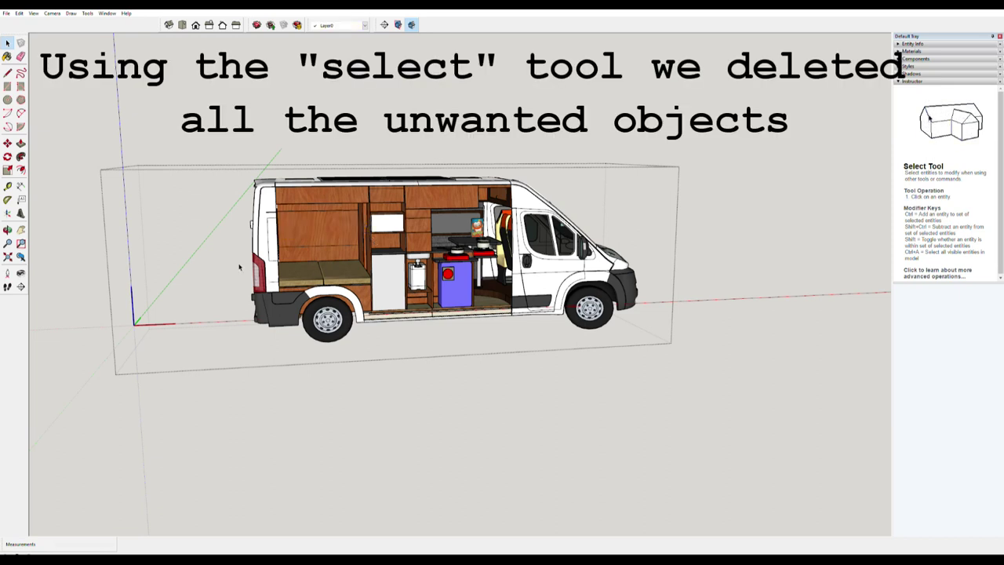
{"action": "middle_click_drag", "start_coordinate": [313, 235], "coordinate": [365, 246]}
{"action": "left_click", "coordinate": [365, 245]}
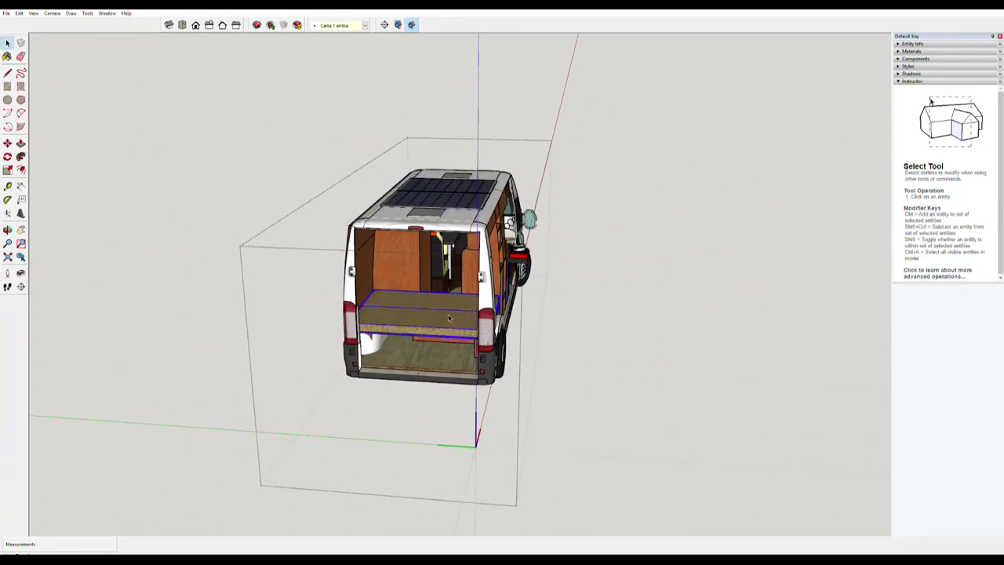
{"action": "left_click", "coordinate": [7, 143]}
{"action": "left_click", "coordinate": [423, 314]}
{"action": "middle_click_drag", "start_coordinate": [423, 298], "coordinate": [439, 255]}
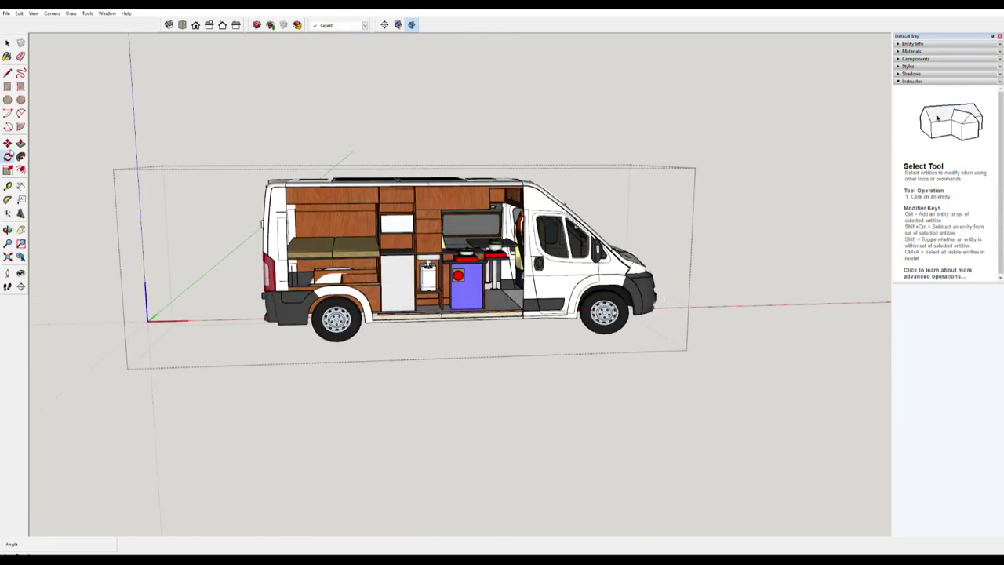
Zoom to a raised three-quarter view and begin rotating the single seat
{"action": "mouse_move", "coordinate": [414, 339]}
{"action": "middle_mouse_down"}
{"action": "mouse_move", "coordinate": [475, 332]}
{"action": "mouse_move", "coordinate": [486, 345]}
{"action": "middle_mouse_up"}
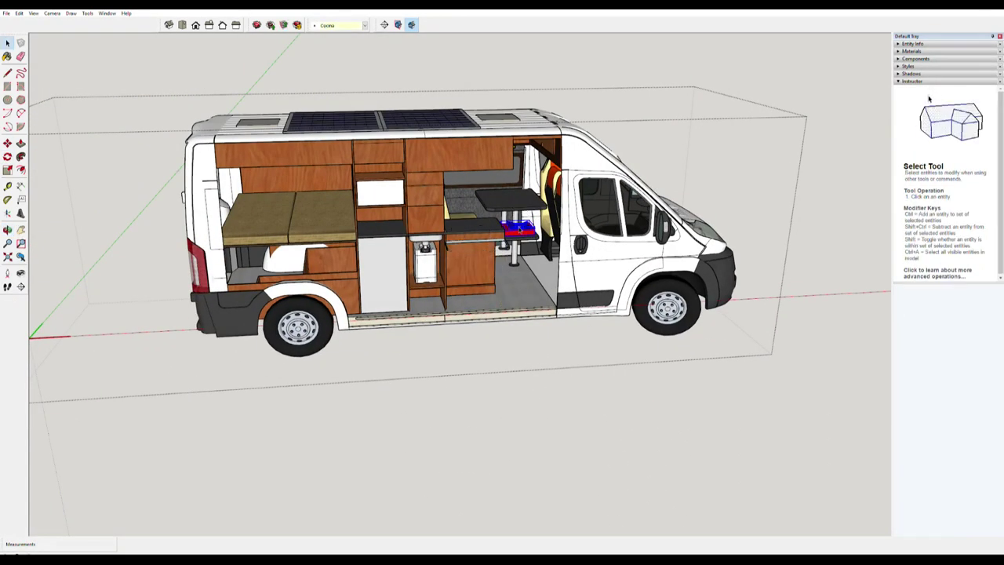
{"action": "scroll", "coordinate": [518, 227], "scroll_direction": "up", "scroll_amount": 5}
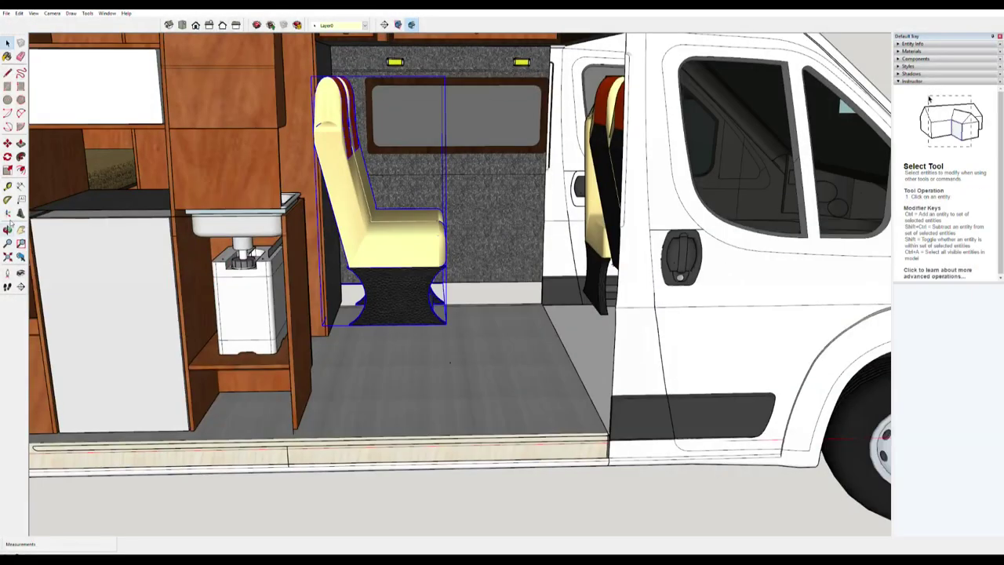
{"action": "key", "text": "q"}
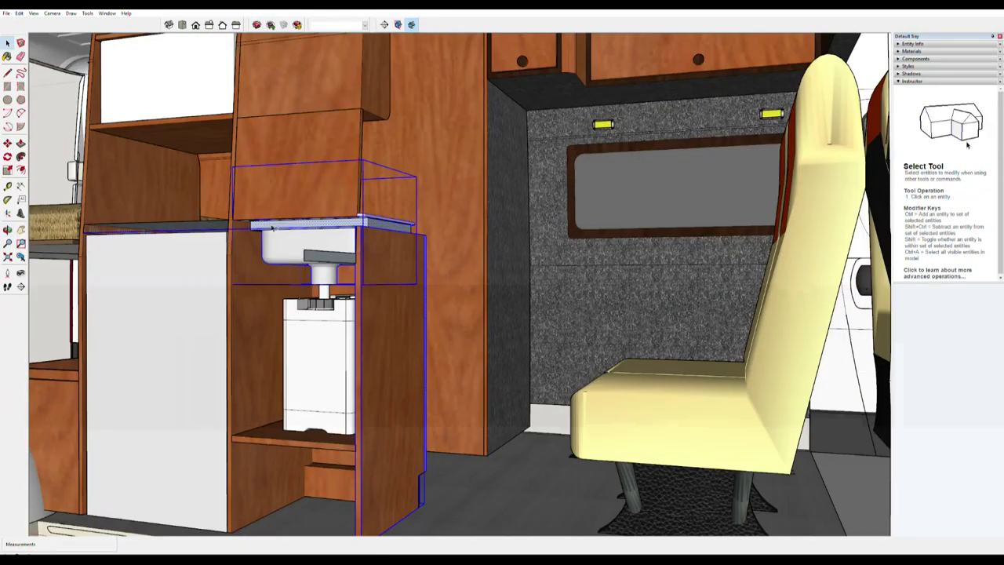
Set the sink cabinet down beside the water tank, then further left
{"action": "left_click", "coordinate": [263, 231]}
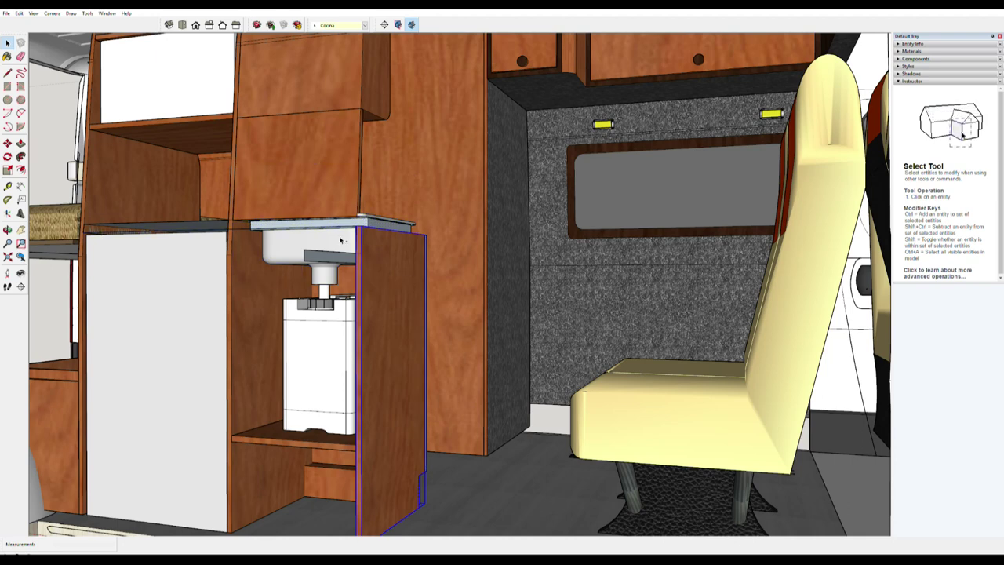
{"action": "key", "text": "h"}
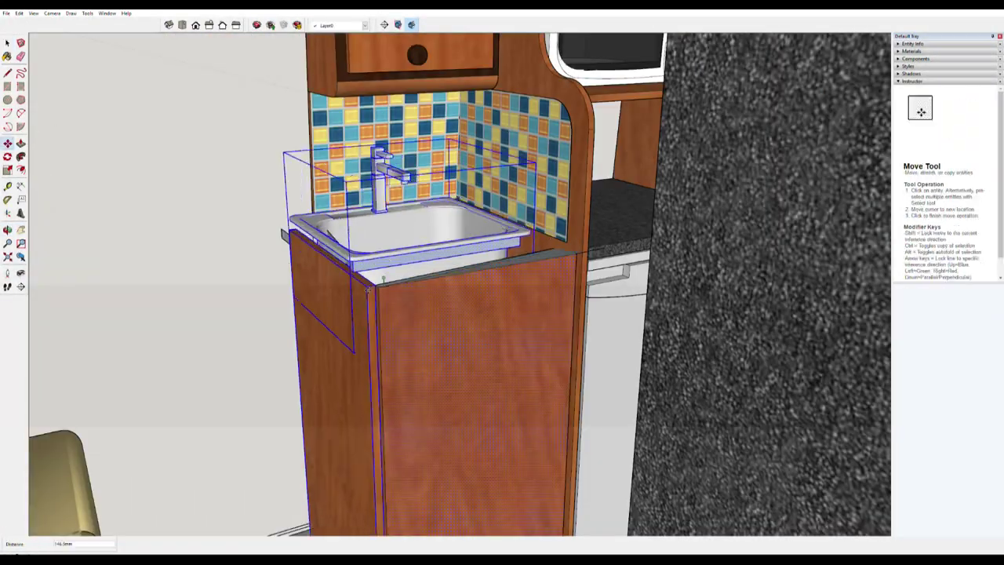
{"action": "left_click", "coordinate": [367, 289]}
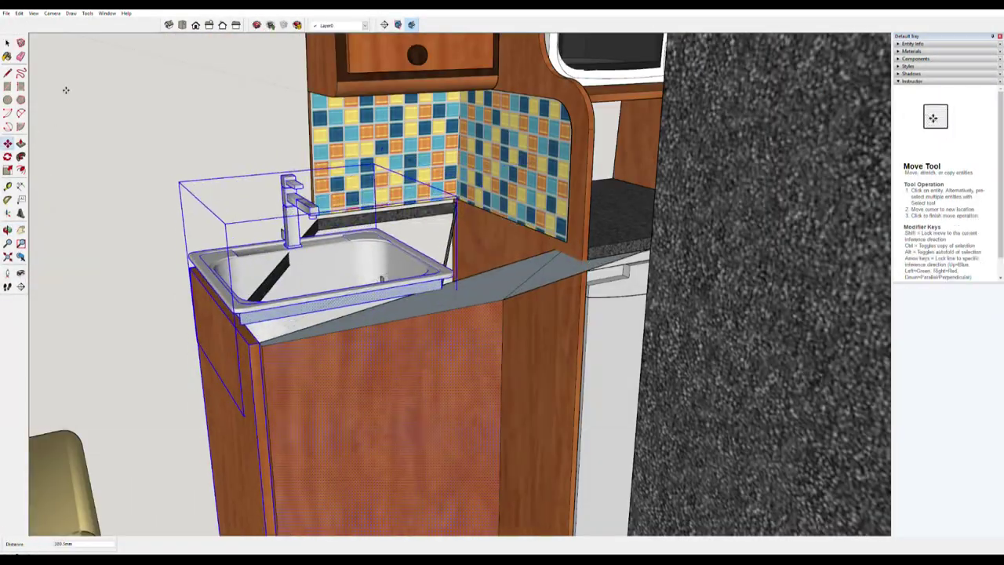
{"action": "key", "text": "space"}
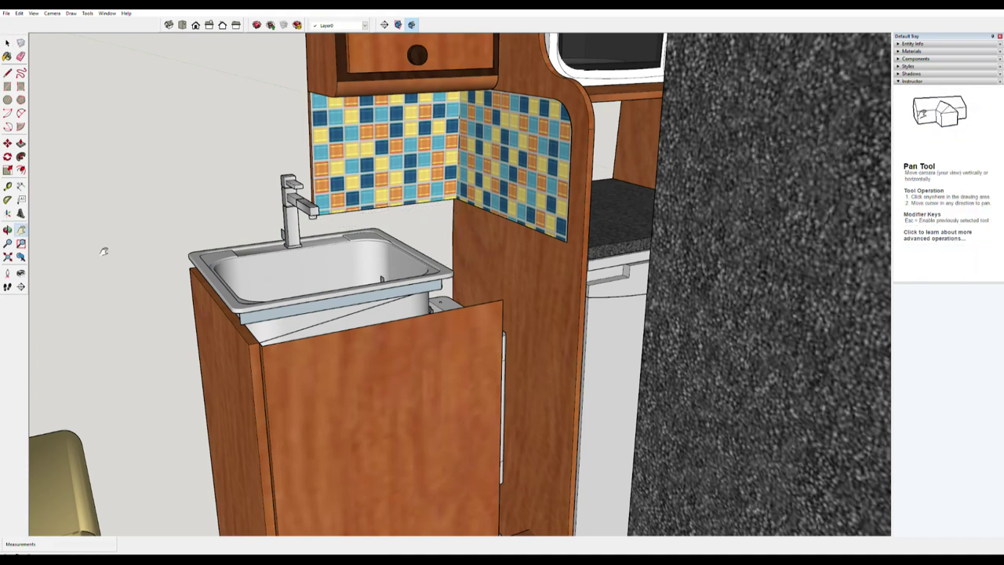
Zoom in on the sink cabinet and pick it up to move it beside the seats
{"action": "middle_click_drag", "start_coordinate": [103, 249], "coordinate": [722, 455], "text": "shift"}
{"action": "left_click", "coordinate": [211, 133]}
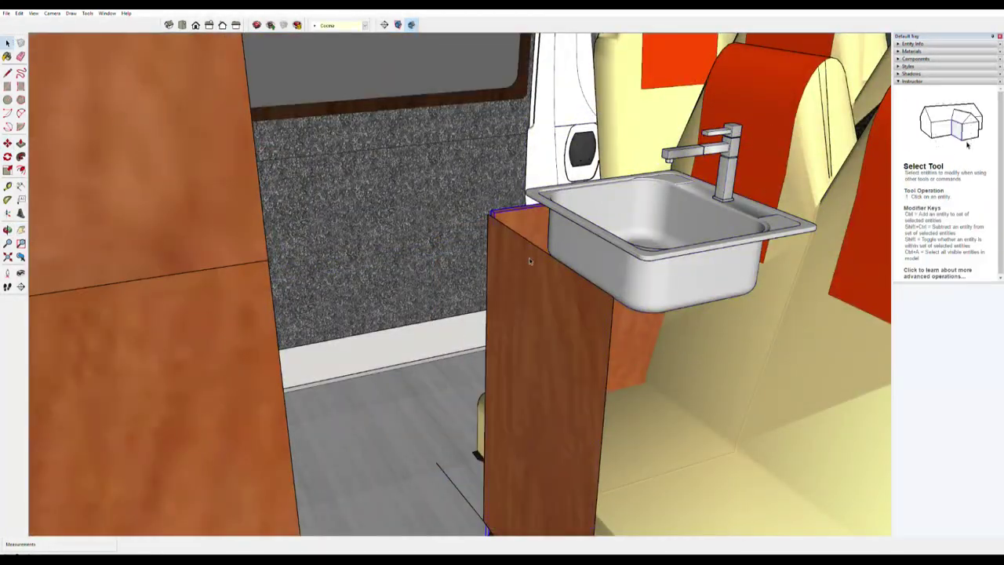
{"action": "key", "text": "m"}
{"action": "left_click", "coordinate": [530, 262]}
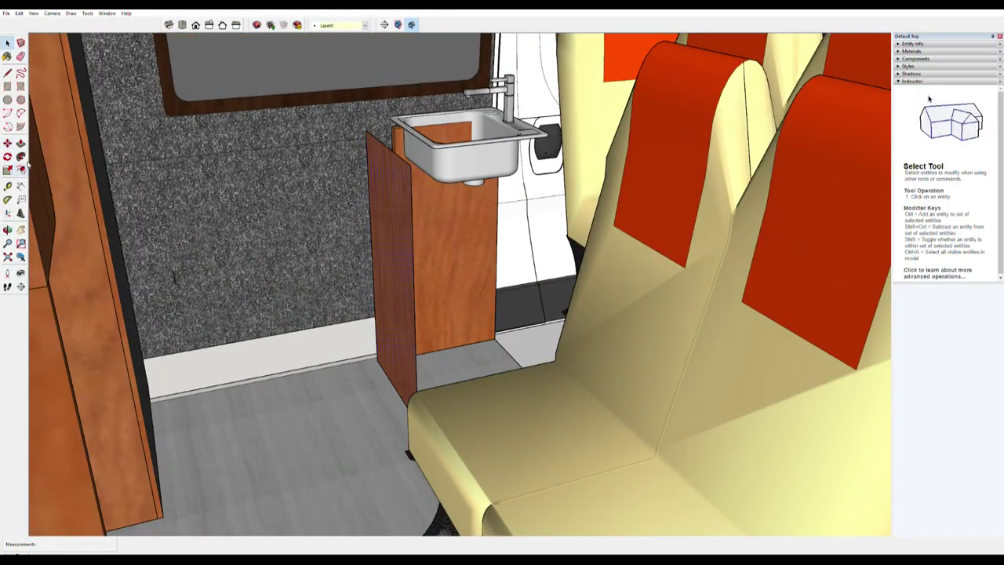
{"action": "key", "text": "m"}
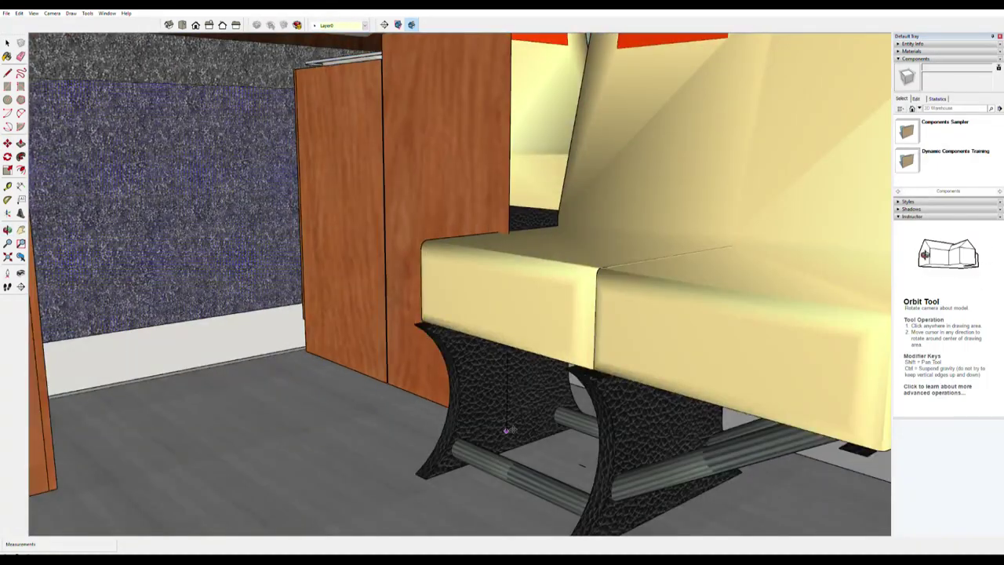
Rotate and scale the wooden side panel, then deselect and orbit to a side-on view
{"action": "key", "text": "q"}
{"action": "left_click", "coordinate": [410, 411]}
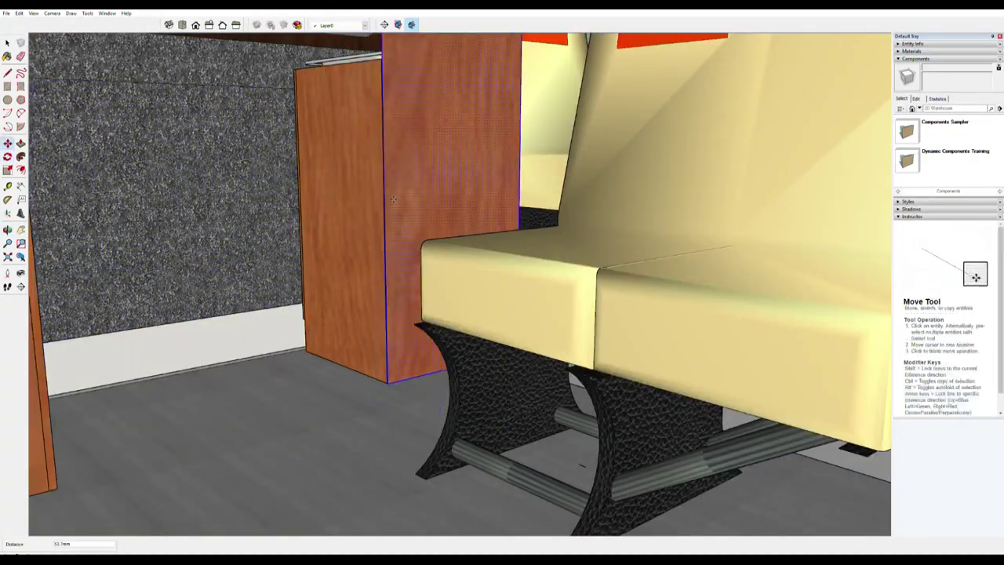
{"action": "key", "text": "s"}
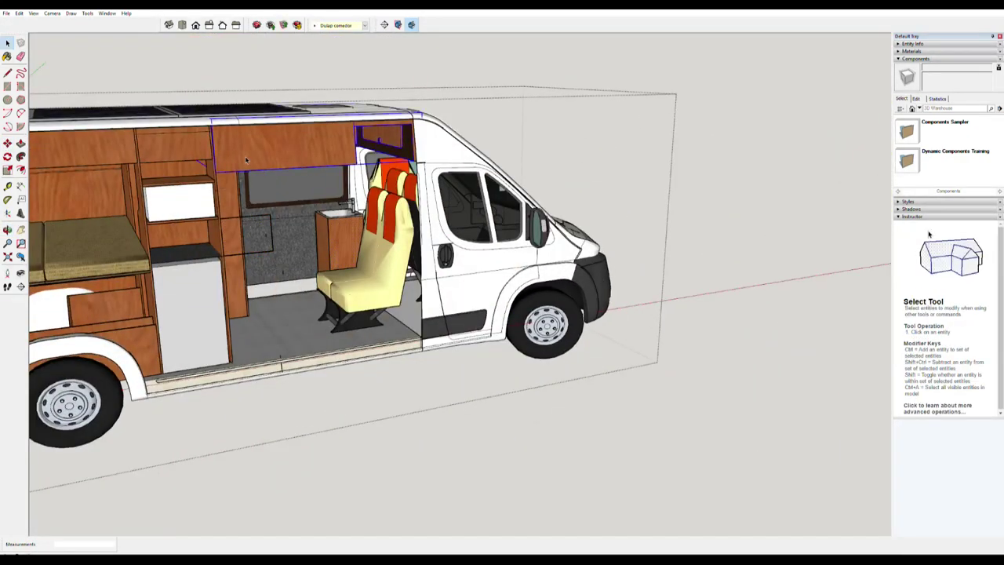
{"action": "left_click", "coordinate": [288, 337]}
{"action": "mouse_move", "coordinate": [288, 337]}
{"action": "middle_mouse_down"}
{"action": "mouse_move", "coordinate": [147, 228]}
{"action": "mouse_move", "coordinate": [200, 198]}
{"action": "middle_mouse_up"}
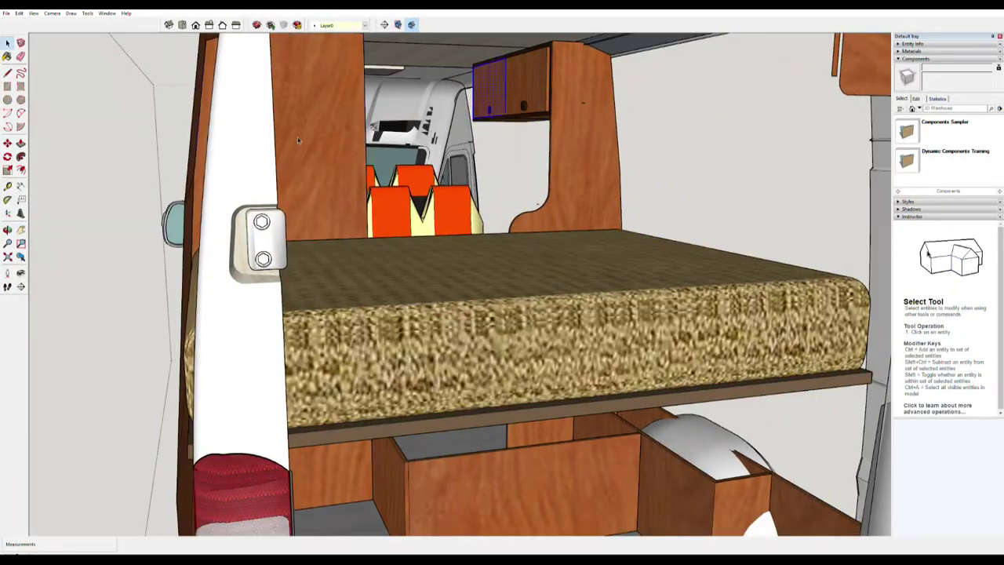
Set the rear panel upright and move the cream bench about 22.6 mm onto the floor
{"action": "key", "text": "m"}
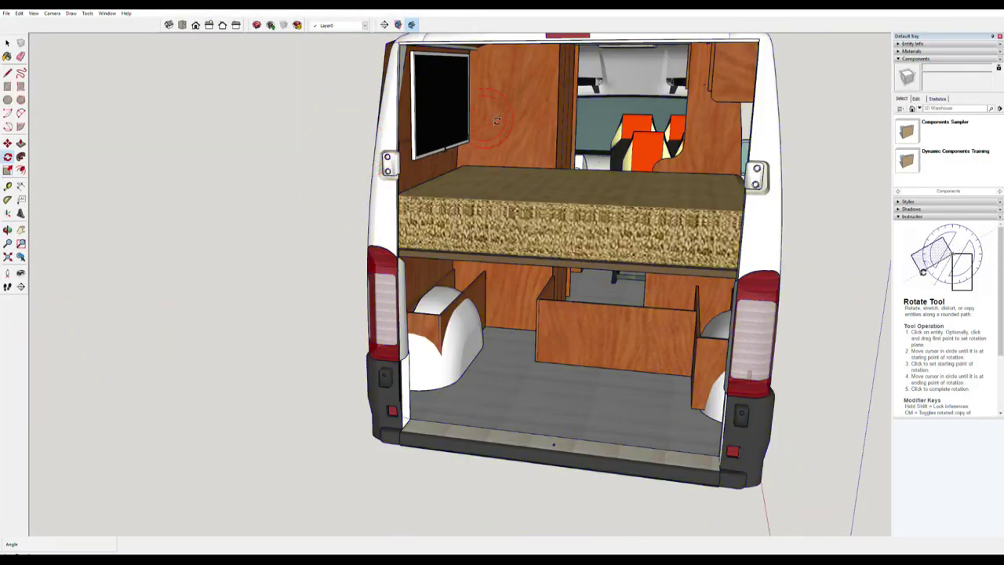
{"action": "left_click", "coordinate": [498, 146]}
{"action": "key", "text": "m"}
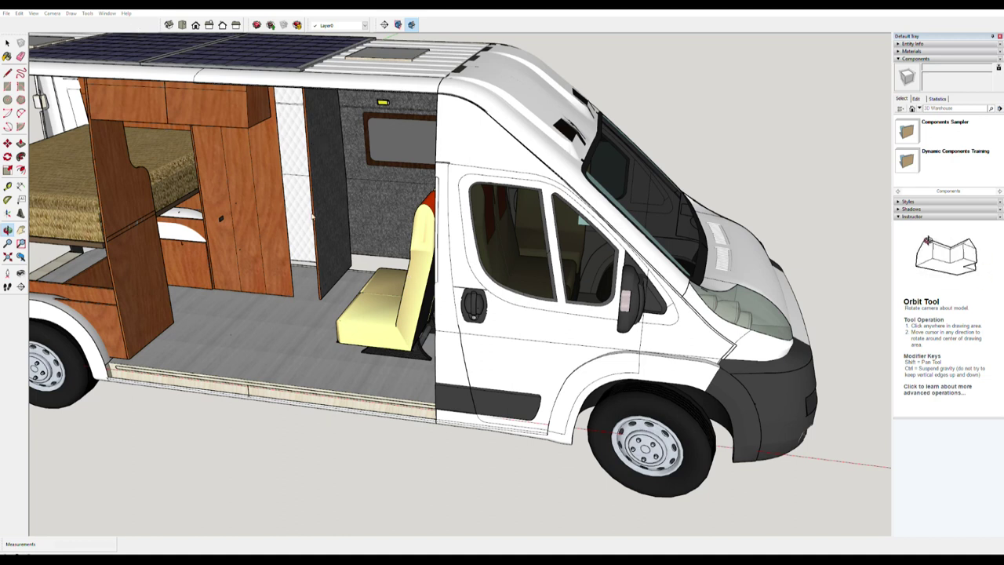
Move the kitchen table to a new spot while orbiting the view
{"action": "key", "text": "m"}
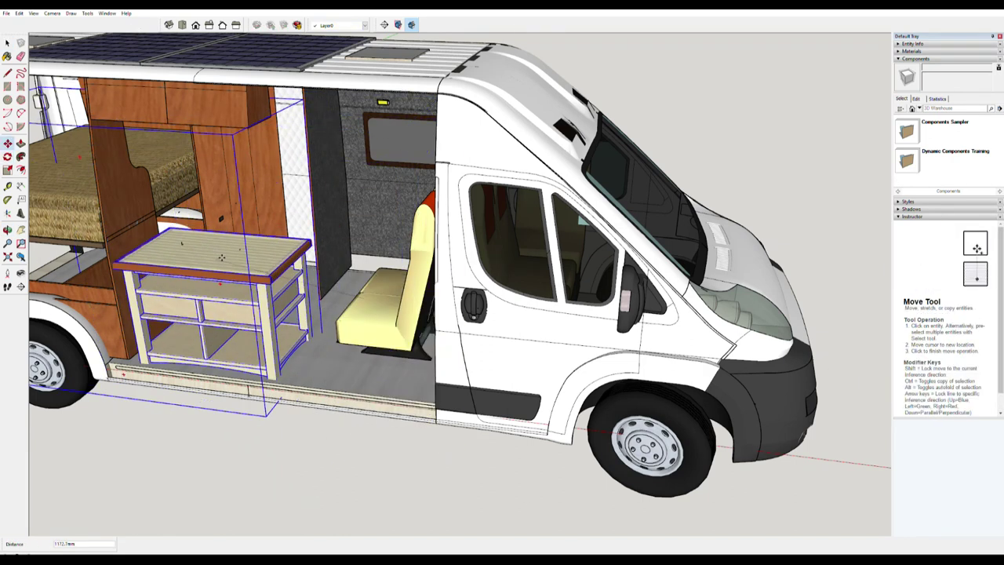
{"action": "left_click", "coordinate": [222, 258]}
{"action": "mouse_move", "coordinate": [222, 259]}
{"action": "middle_mouse_down"}
{"action": "mouse_move", "coordinate": [157, 236]}
{"action": "mouse_move", "coordinate": [27, 138]}
{"action": "middle_mouse_up"}
{"action": "scroll", "coordinate": [235, 196], "scroll_direction": "up", "scroll_amount": 10}
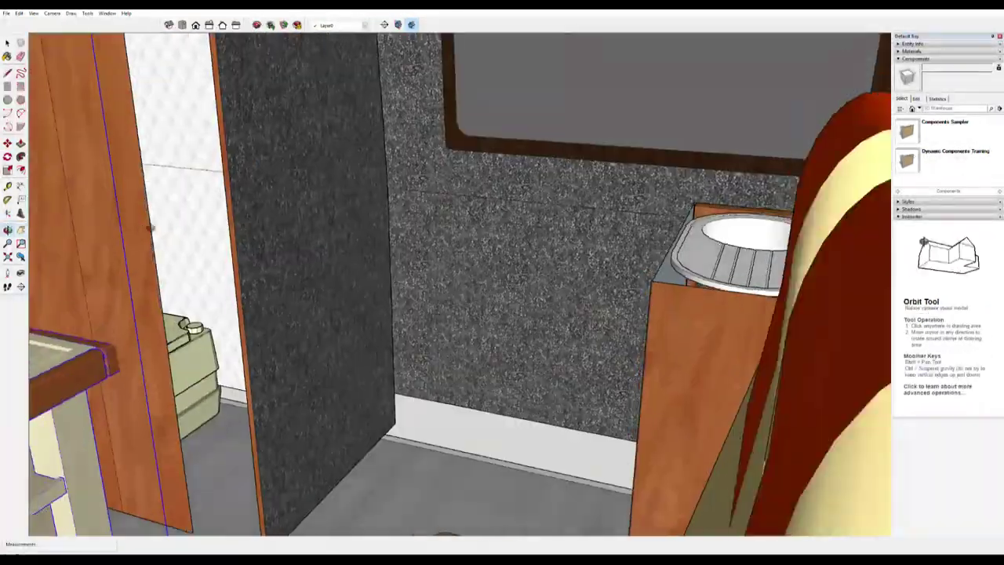
{"action": "key", "text": "space"}
{"action": "scroll", "coordinate": [278, 73], "scroll_direction": "down", "scroll_amount": 5}
Select the kitchen table and resize it with Scale
{"action": "left_click_drag", "start_coordinate": [134, 107], "coordinate": [244, 222]}
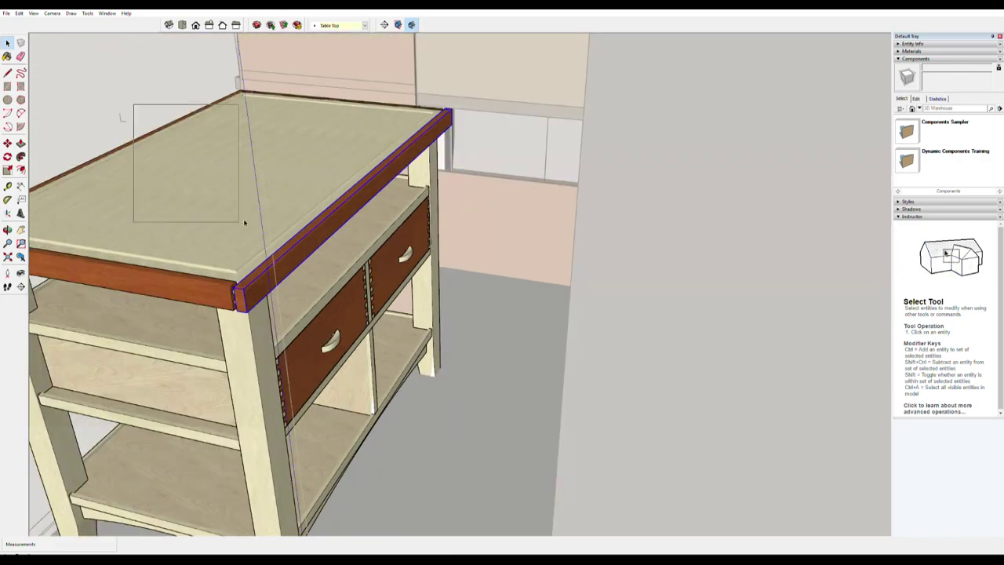
{"action": "key", "text": "s"}
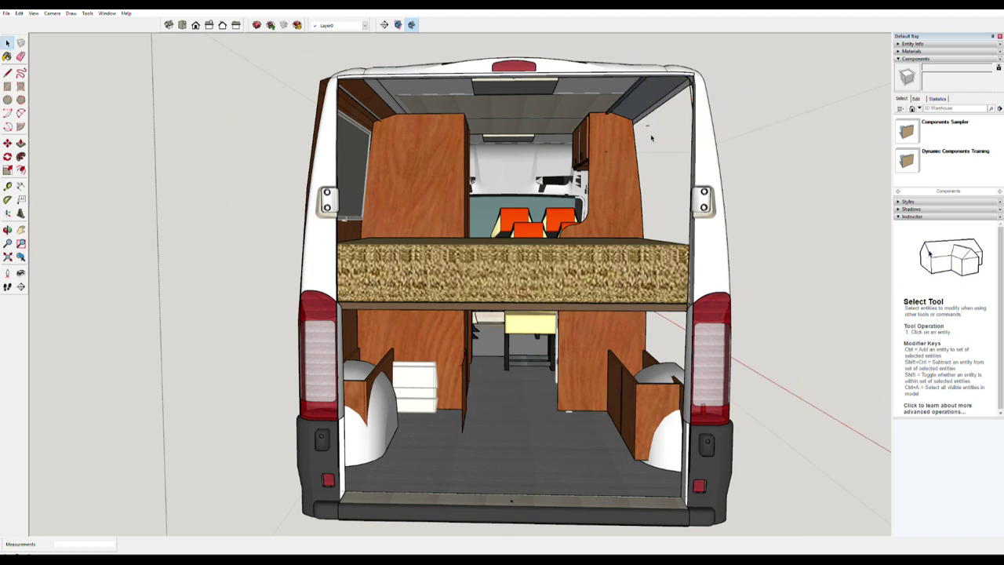
{"action": "key", "text": "b"}
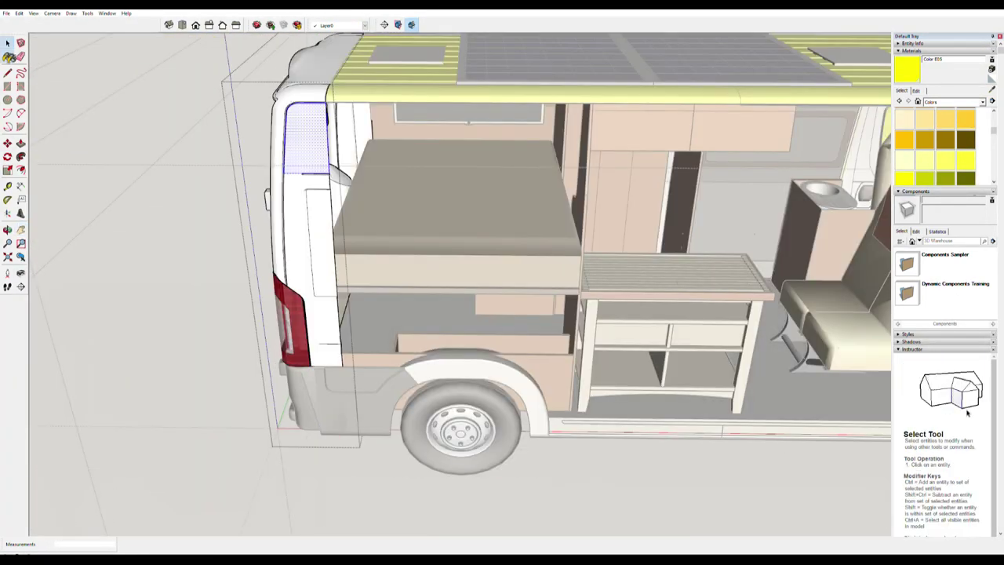
Paint the rear door panel of the van yellow
{"action": "left_click", "coordinate": [325, 336]}
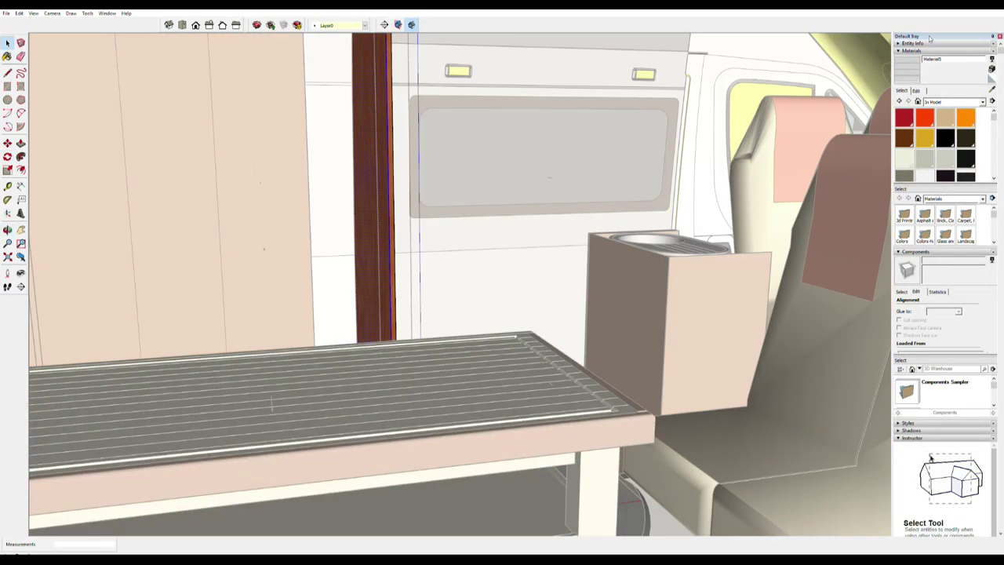
{"action": "key", "text": "b"}
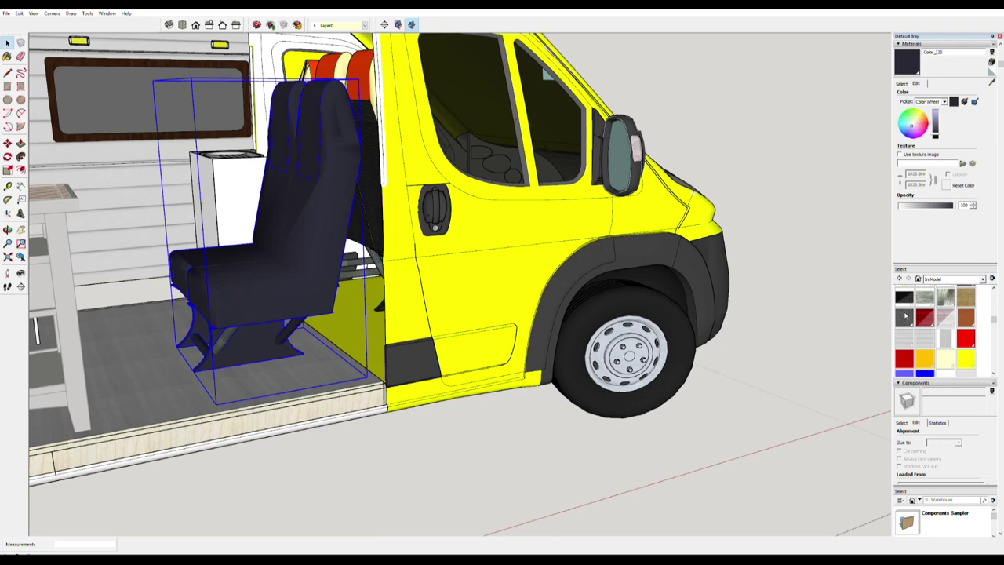
Apply Carpet Plush Charcoal to the seat backs and slide the front seats 301.4 mm back
{"action": "left_click", "coordinate": [904, 317]}
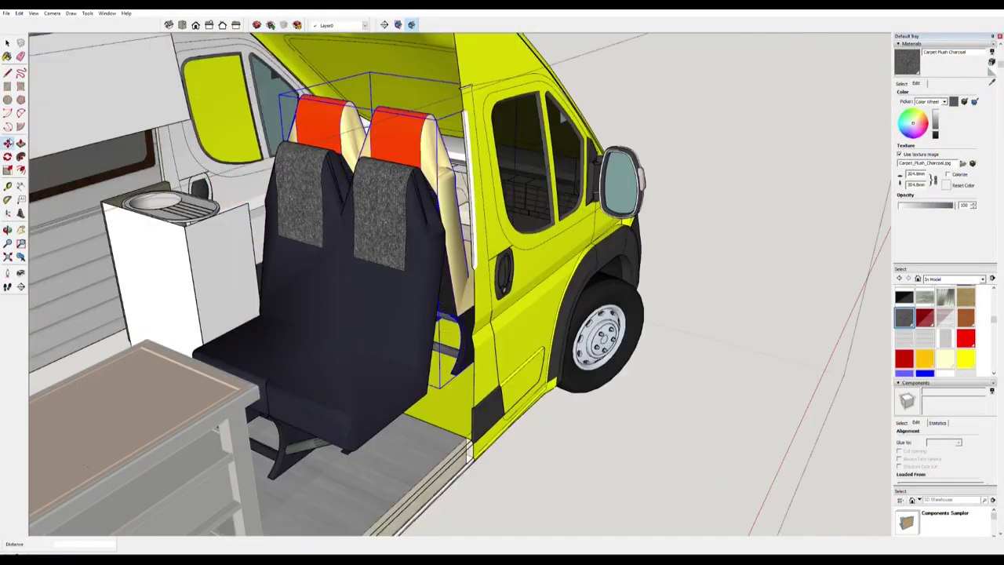
{"action": "left_click_drag", "start_coordinate": [232, 171], "coordinate": [346, 90]}
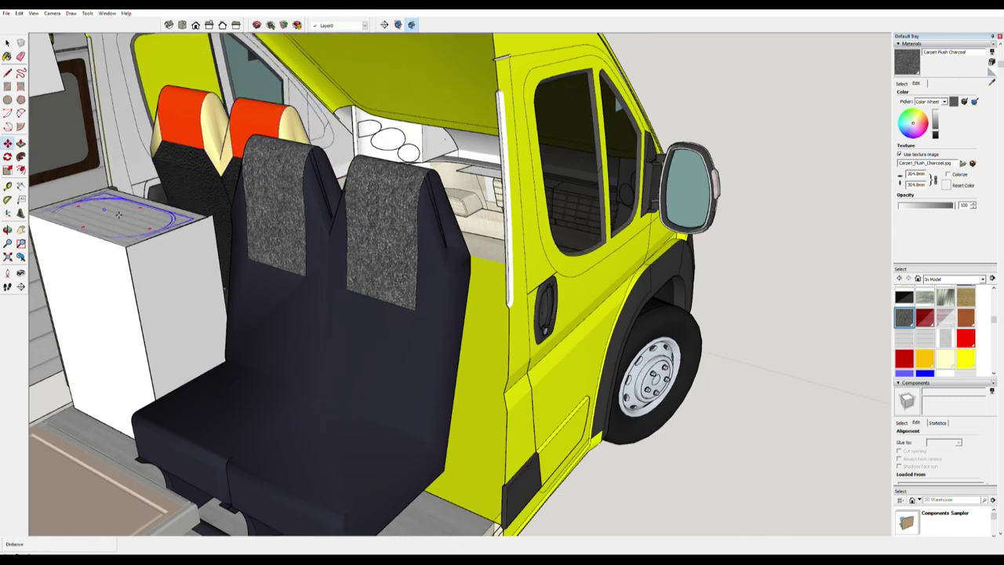
{"action": "key", "text": "space"}
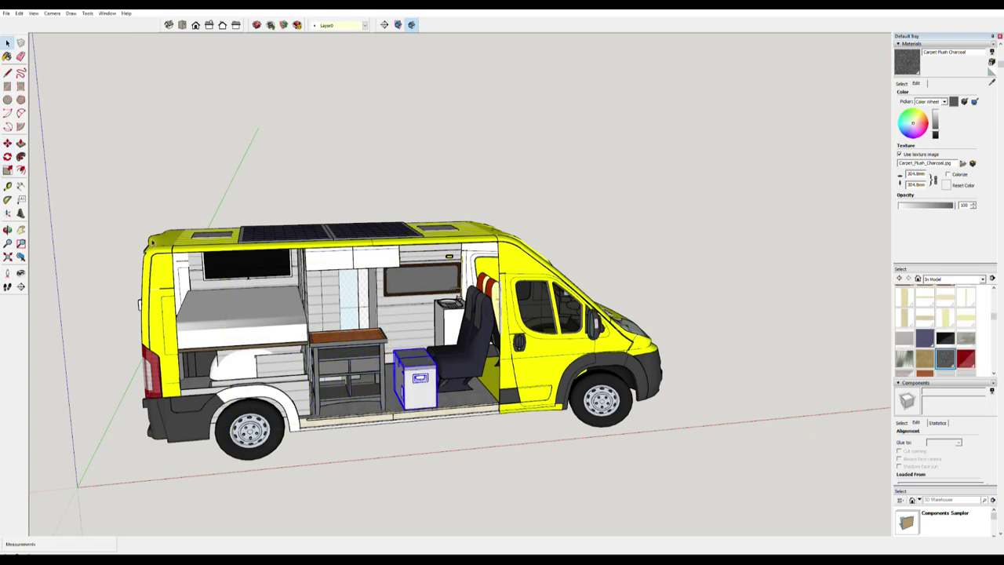
Shrink the box beside the seats to 0.66 scale and leave the component
{"action": "scroll", "coordinate": [393, 399], "scroll_direction": "up", "scroll_amount": 3}
{"action": "middle_click_drag", "start_coordinate": [453, 316], "coordinate": [365, 332]}
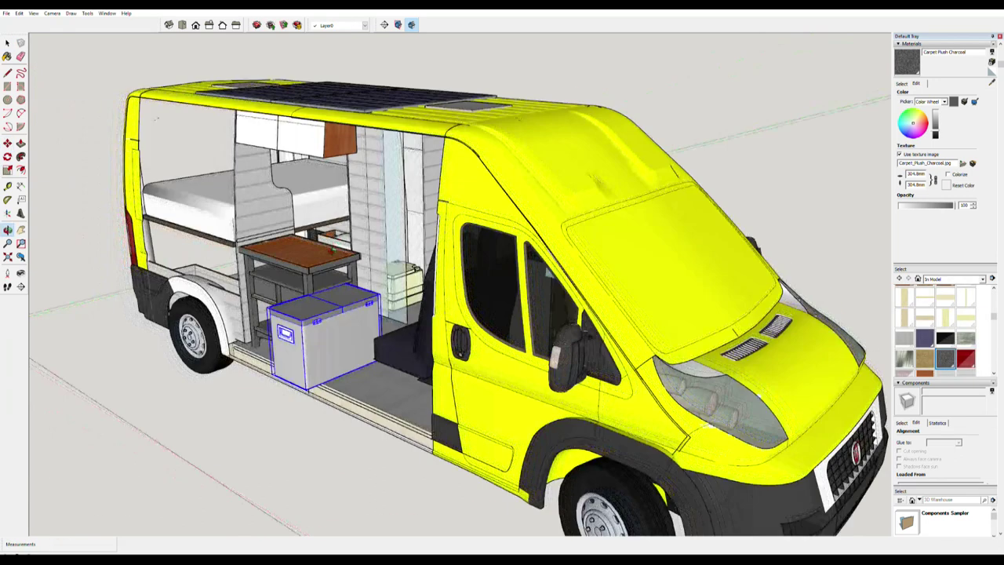
{"action": "key", "text": "s"}
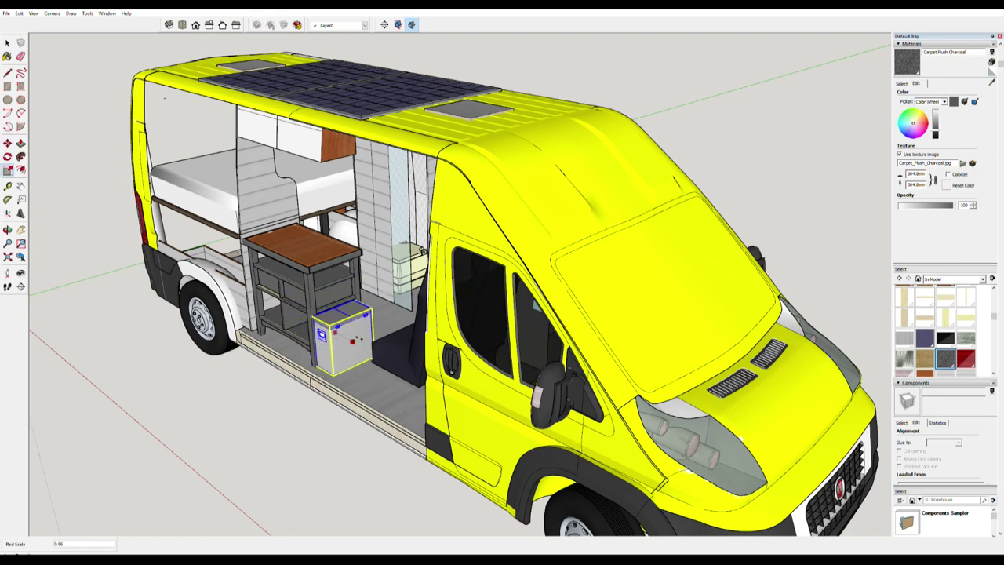
{"action": "middle_click_drag", "start_coordinate": [422, 249], "coordinate": [463, 364]}
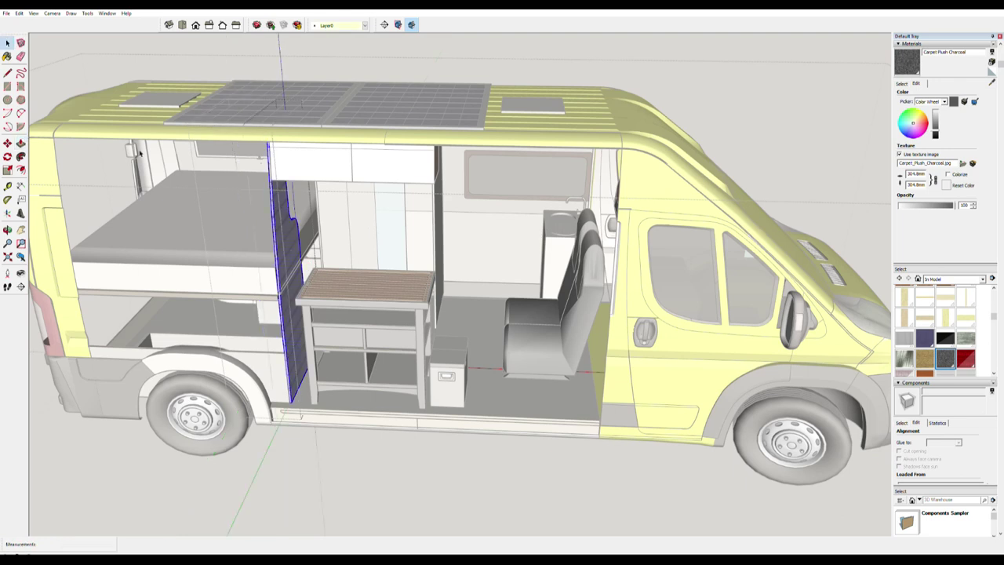
{"action": "key", "text": "space"}
{"action": "key", "text": "Escape"}
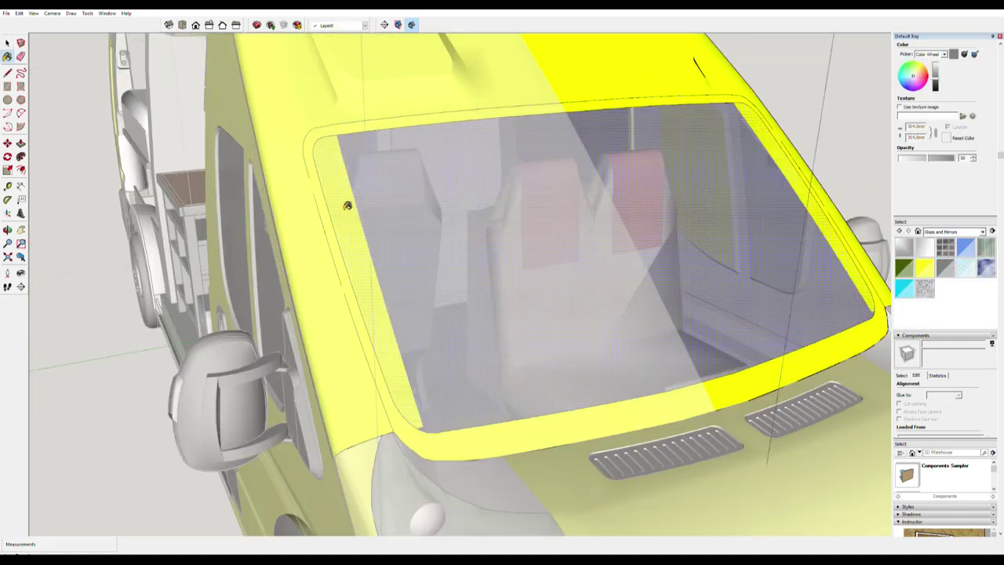
Orbit out to a side view of the van, ready to paint the windscreen glass
{"action": "mouse_move", "coordinate": [347, 202]}
{"action": "middle_mouse_down"}
{"action": "mouse_move", "coordinate": [353, 165]}
{"action": "mouse_move", "coordinate": [168, 455]}
{"action": "mouse_move", "coordinate": [785, 162]}
{"action": "middle_mouse_up"}
{"action": "key", "text": "b"}
{"action": "scroll", "coordinate": [294, 286], "scroll_direction": "up", "scroll_amount": 5}
Paint the wooden side panels with the Cladding_Siding_White material
{"action": "middle_click_drag", "start_coordinate": [294, 286], "coordinate": [544, 207]}
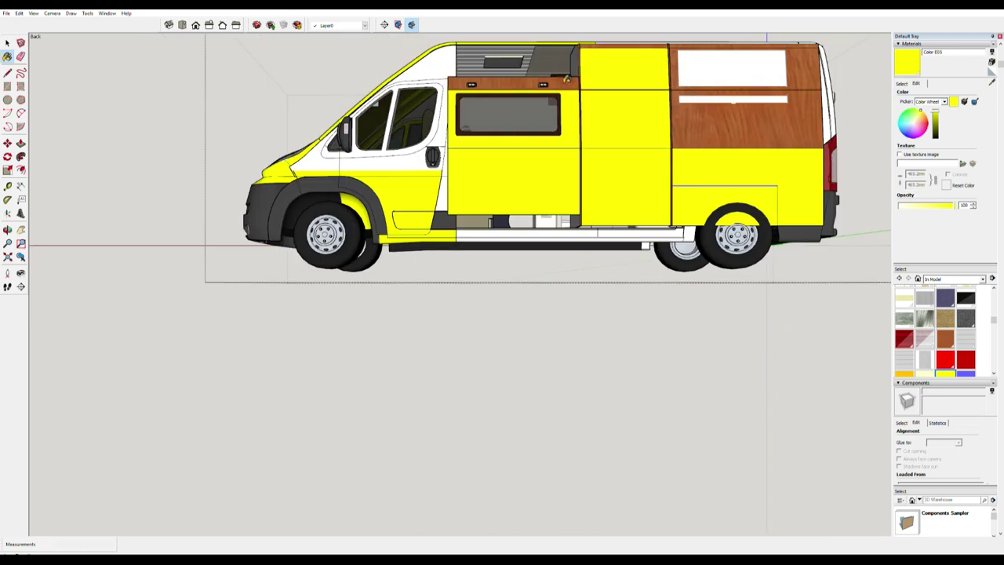
{"action": "left_click", "coordinate": [714, 131]}
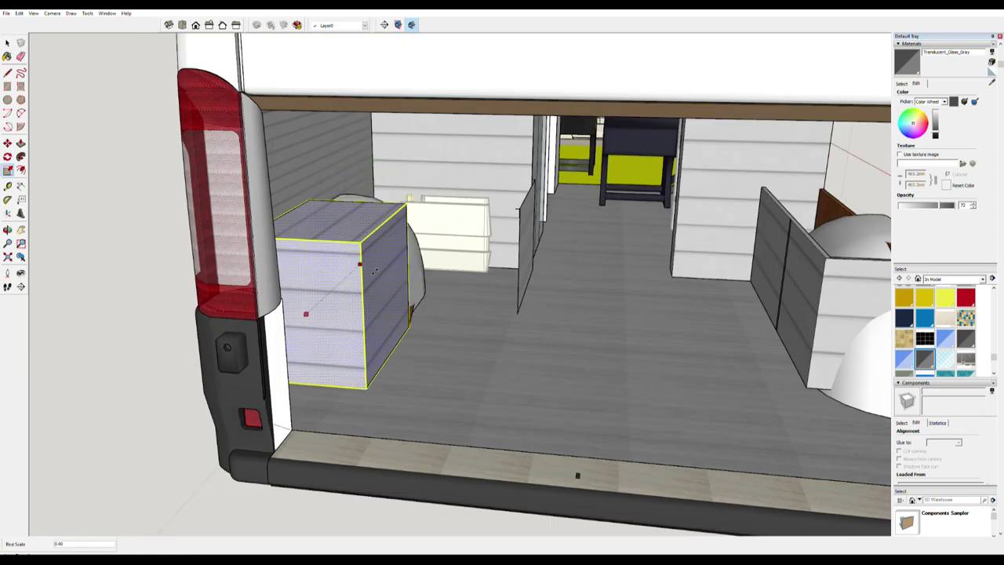
Move the blue box out behind the van
{"action": "left_click", "coordinate": [7, 43]}
{"action": "left_click", "coordinate": [385, 276]}
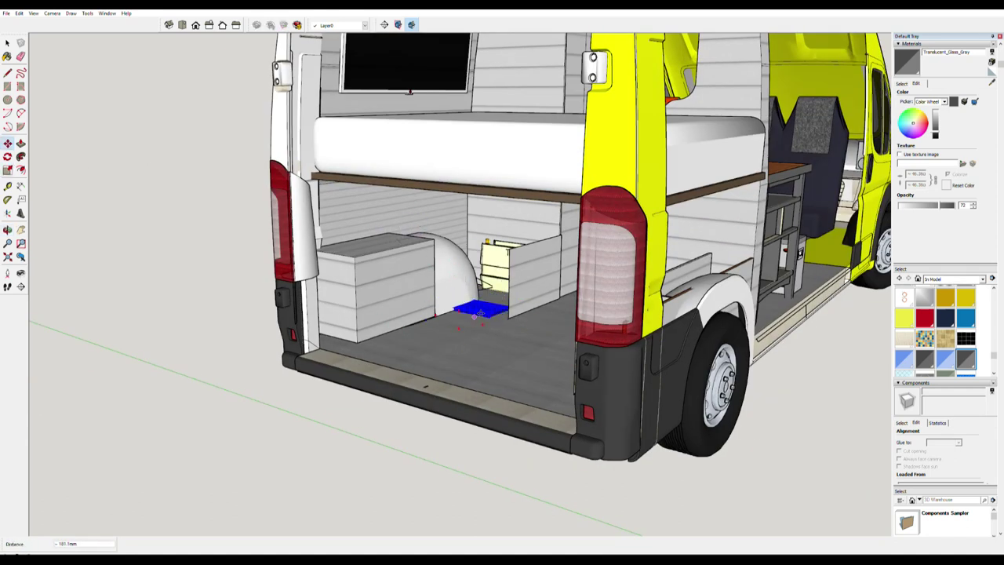
{"action": "middle_click_drag", "start_coordinate": [474, 313], "coordinate": [277, 339]}
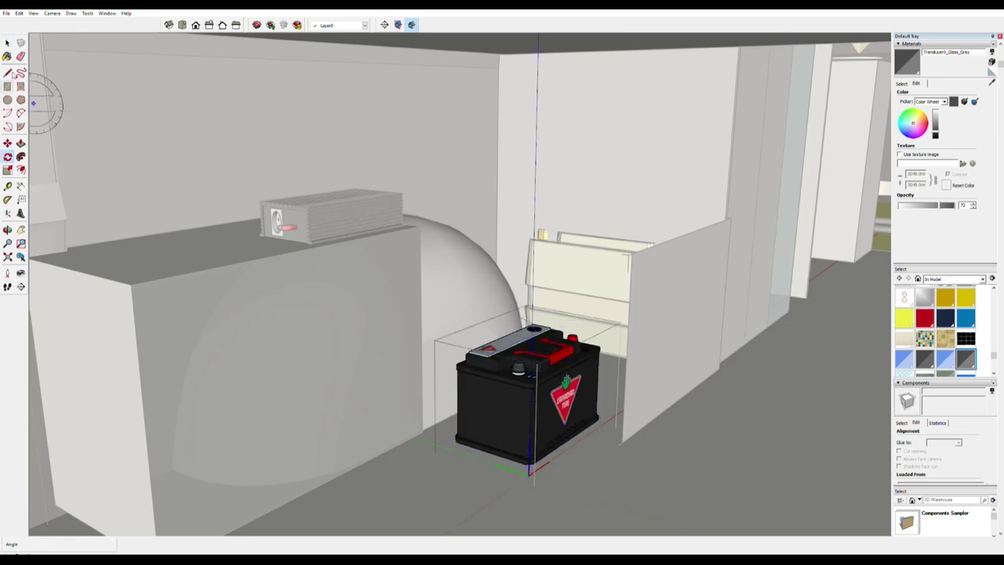
Move the car battery into the rear corner beside the wheel arch
{"action": "left_click_drag", "start_coordinate": [537, 384], "coordinate": [228, 424]}
{"action": "scroll", "coordinate": [266, 461], "scroll_direction": "down", "scroll_amount": 5}
{"action": "scroll", "coordinate": [268, 461], "scroll_direction": "down", "scroll_amount": 10}
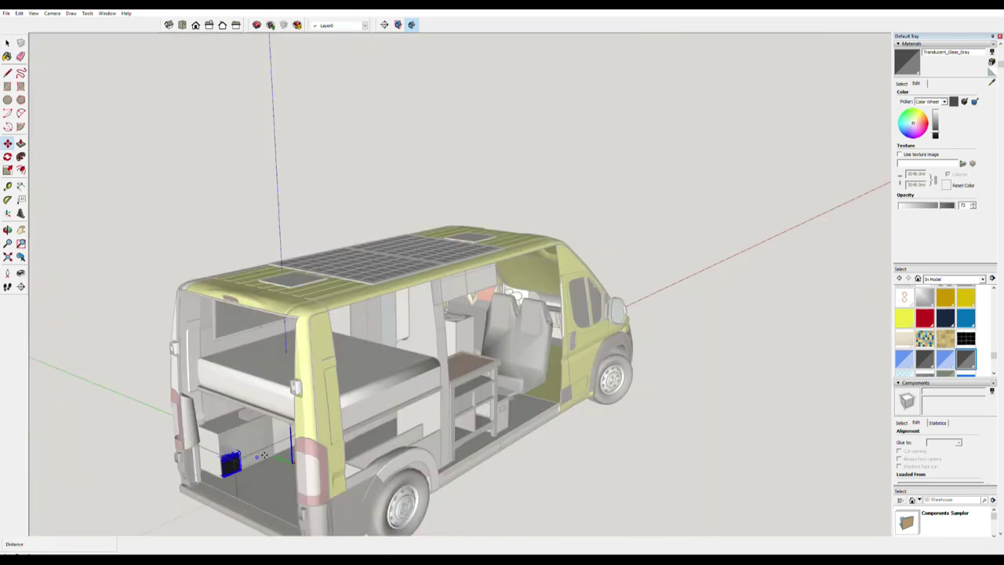
{"action": "middle_click_drag", "start_coordinate": [259, 408], "coordinate": [141, 363]}
{"action": "key", "text": "s"}
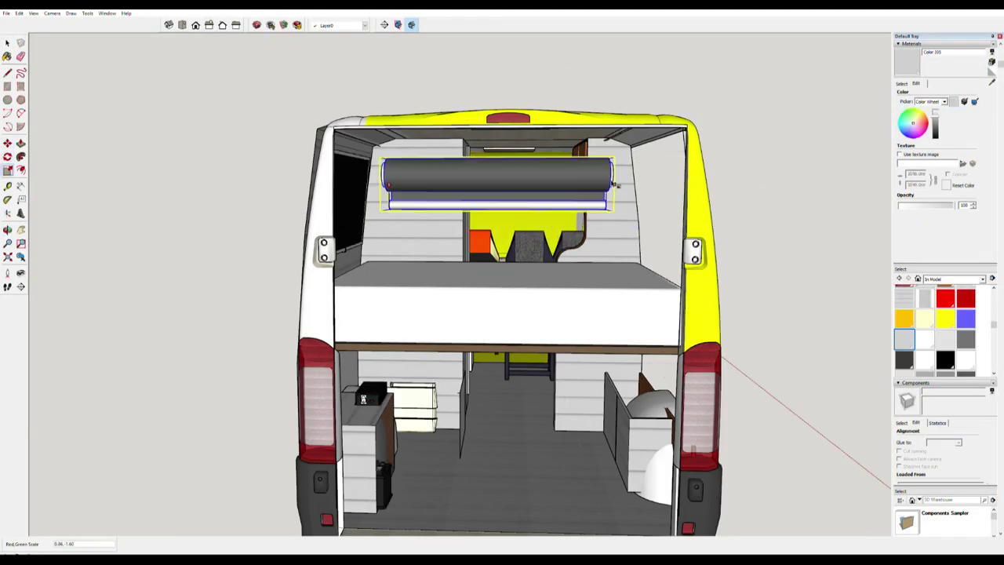
Orbit to look into the van's open back and start scaling the right rear cabinet
{"action": "middle_click_drag", "start_coordinate": [452, 163], "coordinate": [197, 335]}
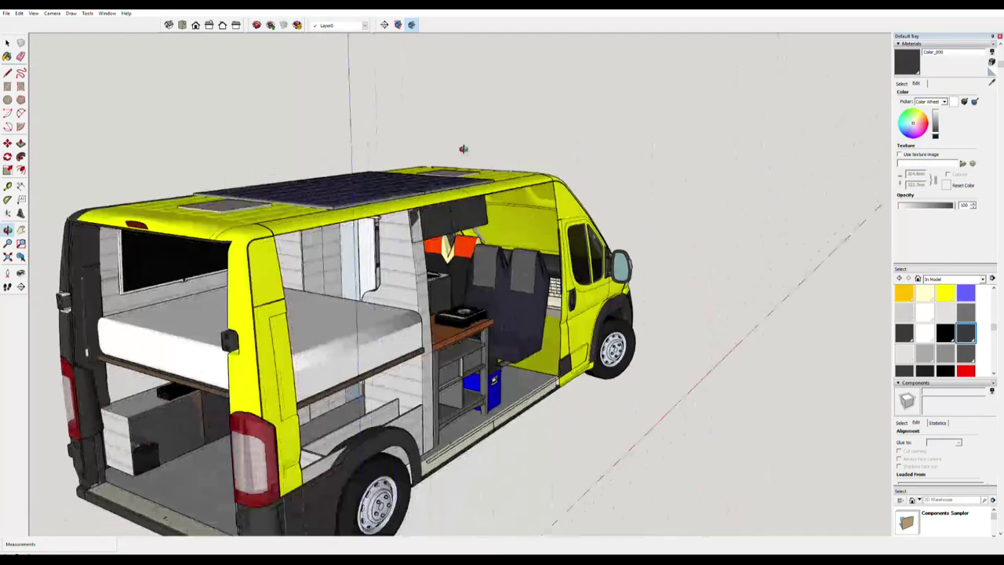
{"action": "middle_click_drag", "start_coordinate": [381, 173], "coordinate": [17, 235]}
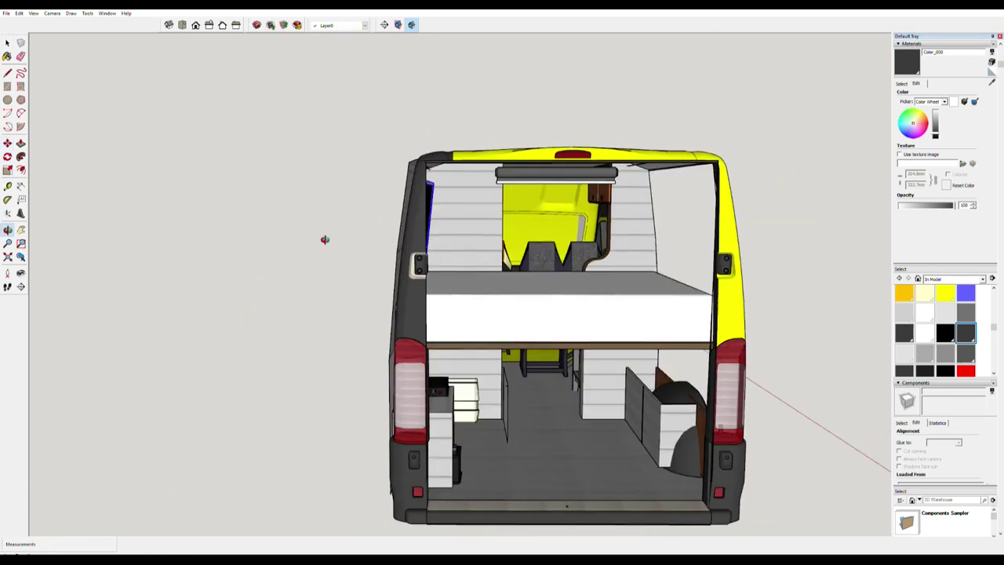
{"action": "key", "text": "s"}
{"action": "left_click", "coordinate": [627, 400]}
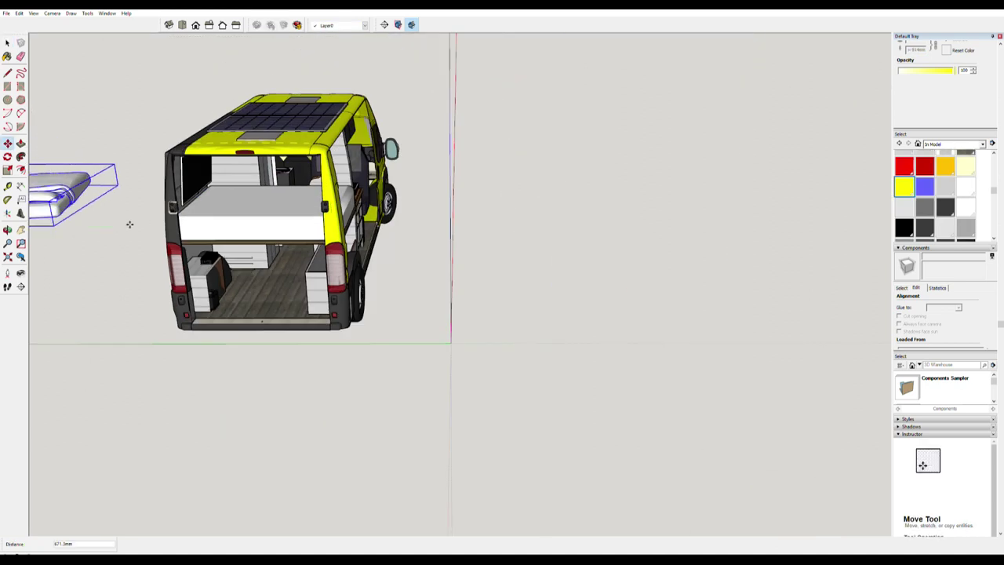
Move the mattress onto the rear bed platform and scale it down with X-ray on
{"action": "left_click", "coordinate": [97, 184]}
{"action": "key", "text": "s"}
{"action": "key", "text": "m"}
{"action": "left_click", "coordinate": [189, 215]}
{"action": "middle_click_drag", "start_coordinate": [246, 216], "coordinate": [219, 183]}
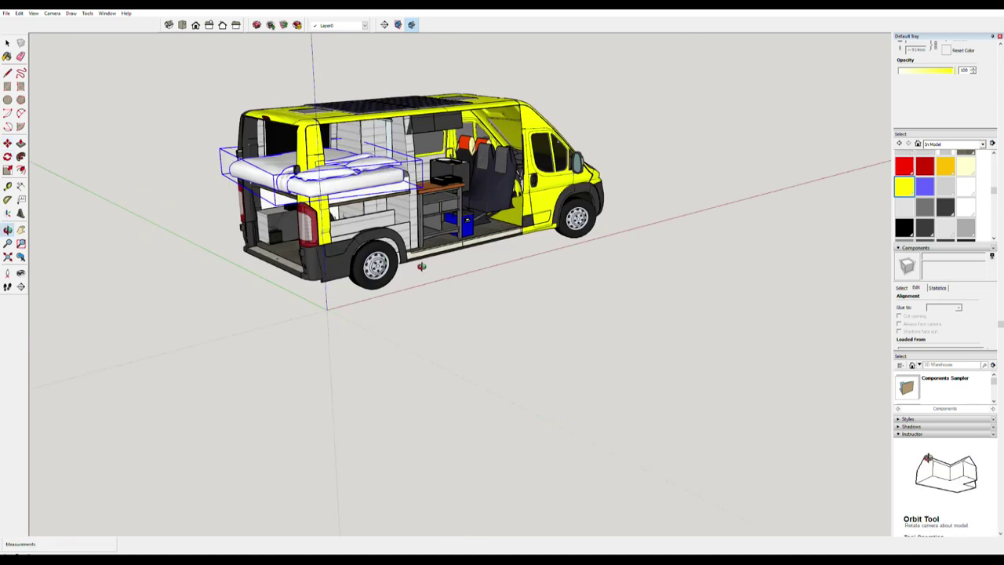
{"action": "left_click", "coordinate": [371, 167]}
{"action": "key", "text": "space"}
{"action": "middle_click_drag", "start_coordinate": [371, 168], "coordinate": [220, 193]}
Refine the mattress scale to fit the bed from several angles, then turn X-ray off
{"action": "key", "text": "s"}
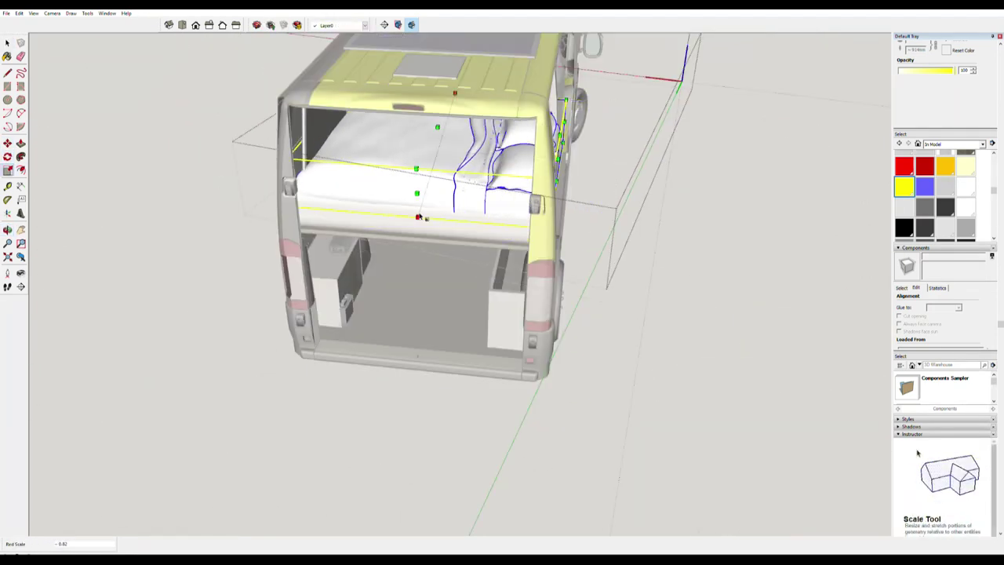
{"action": "middle_click_drag", "start_coordinate": [45, 179], "coordinate": [9, 149]}
{"action": "key", "text": "space"}
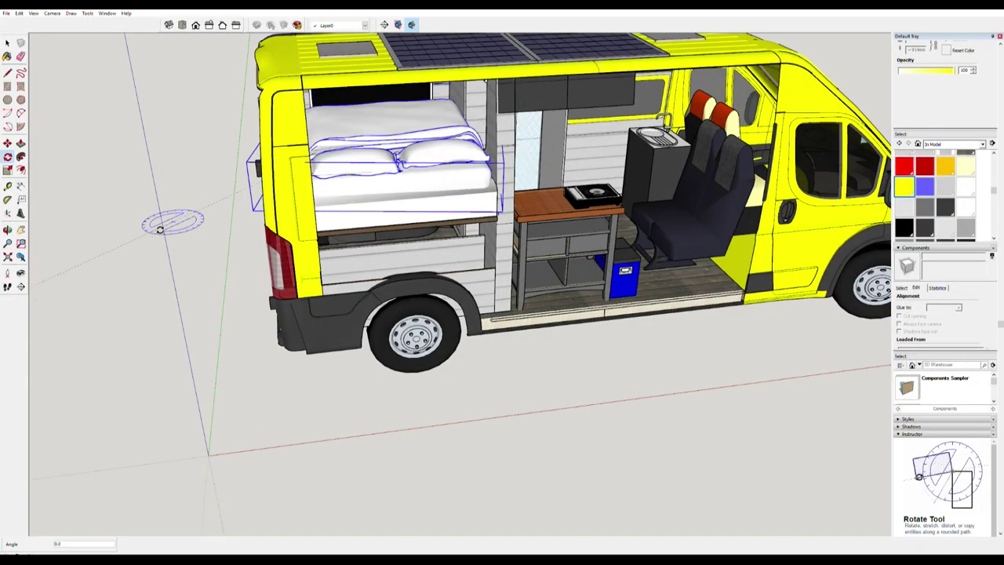
{"action": "key", "text": "m"}
{"action": "key", "text": "space"}
{"action": "left_click", "coordinate": [384, 194]}
{"action": "mouse_move", "coordinate": [384, 193]}
{"action": "middle_mouse_down"}
{"action": "mouse_move", "coordinate": [139, 168]}
{"action": "mouse_move", "coordinate": [405, 155]}
{"action": "middle_mouse_up"}
{"action": "key", "text": "s"}
{"action": "mouse_move", "coordinate": [638, 287]}
{"action": "middle_mouse_down"}
{"action": "mouse_move", "coordinate": [413, 200]}
{"action": "mouse_move", "coordinate": [344, 249]}
{"action": "mouse_move", "coordinate": [111, 126]}
{"action": "mouse_move", "coordinate": [583, 337]}
{"action": "middle_mouse_up"}
{"action": "key", "text": "space"}
{"action": "key", "text": "b"}
{"action": "key", "text": "x"}
{"action": "scroll", "coordinate": [582, 337], "scroll_direction": "up", "scroll_amount": 5}
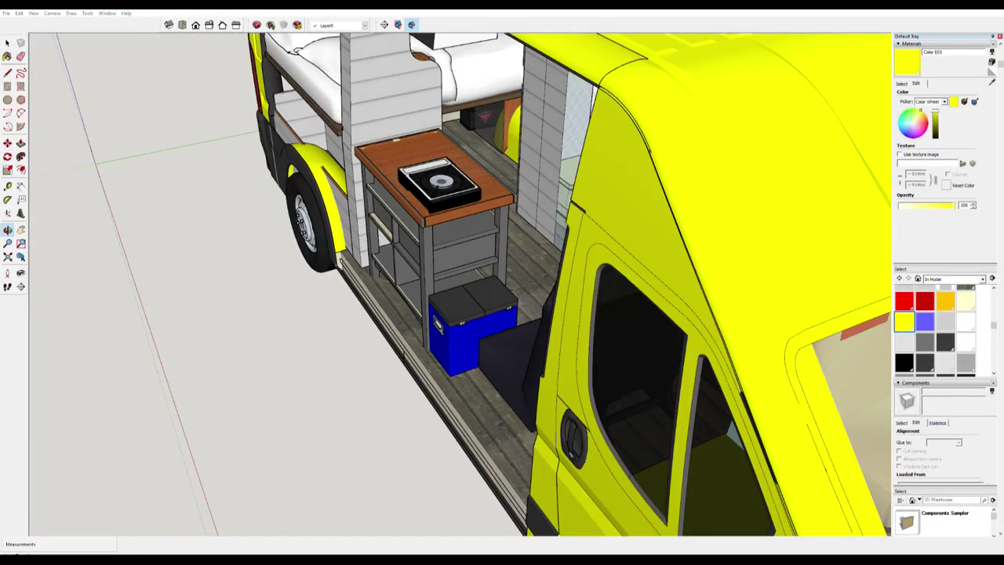
Paste the drawer cabinet beside the kitchen counter under the bed and open it for editing
{"action": "key", "text": "ctrl+v"}
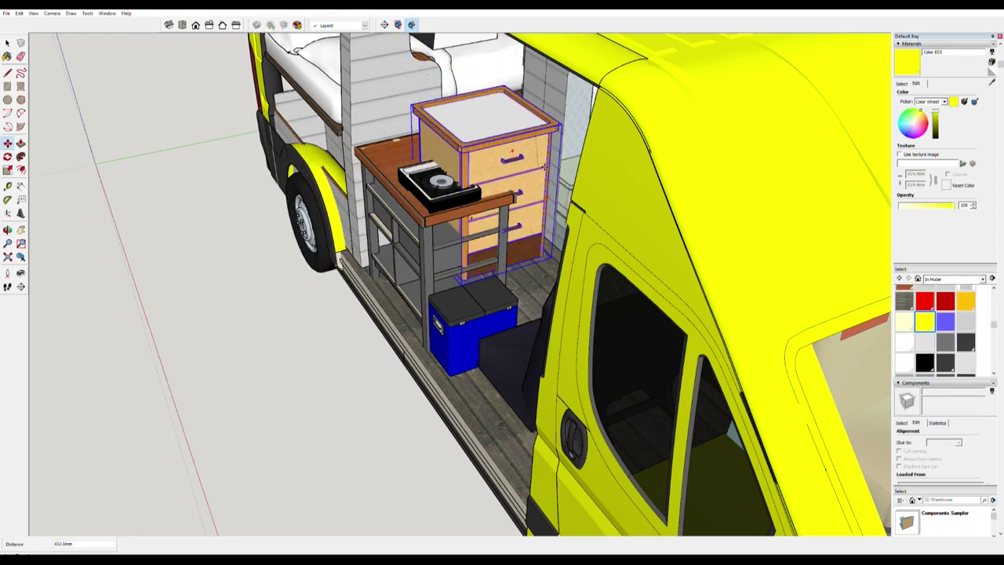
{"action": "scroll", "coordinate": [471, 118], "scroll_direction": "up", "scroll_amount": 5}
{"action": "middle_click_drag", "start_coordinate": [470, 117], "coordinate": [667, 314]}
{"action": "scroll", "coordinate": [718, 343], "scroll_direction": "up", "scroll_amount": 3}
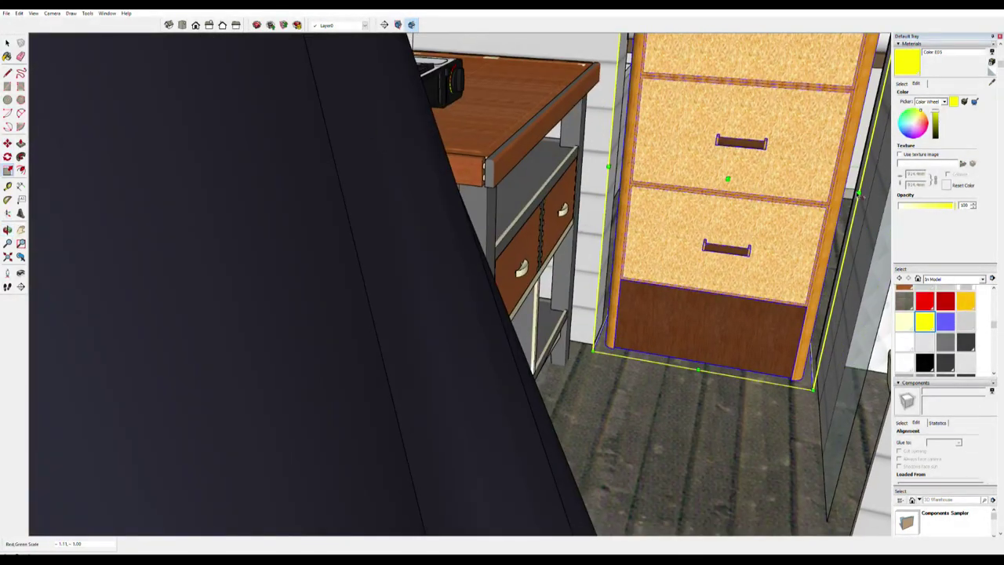
{"action": "scroll", "coordinate": [717, 343], "scroll_direction": "down", "scroll_amount": 5}
{"action": "mouse_move", "coordinate": [718, 343]}
{"action": "middle_mouse_down"}
{"action": "mouse_move", "coordinate": [679, 251]}
{"action": "mouse_move", "coordinate": [61, 172]}
{"action": "middle_mouse_up"}
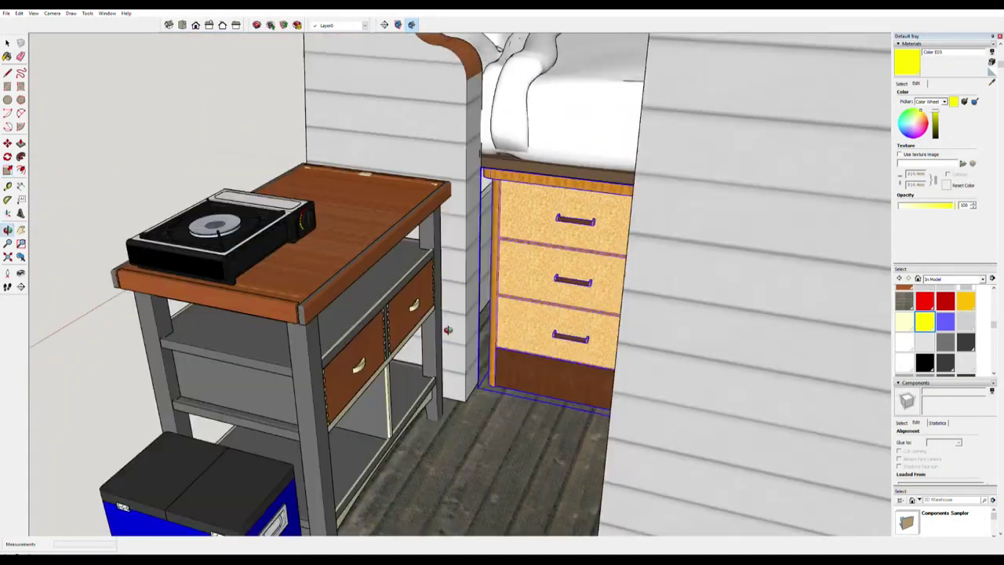
{"action": "key", "text": "Return"}
{"action": "key", "text": "ctrl+z"}
{"action": "key", "text": "ctrl+z"}
{"action": "key", "text": "ctrl+z"}
{"action": "key", "text": "ctrl+z"}
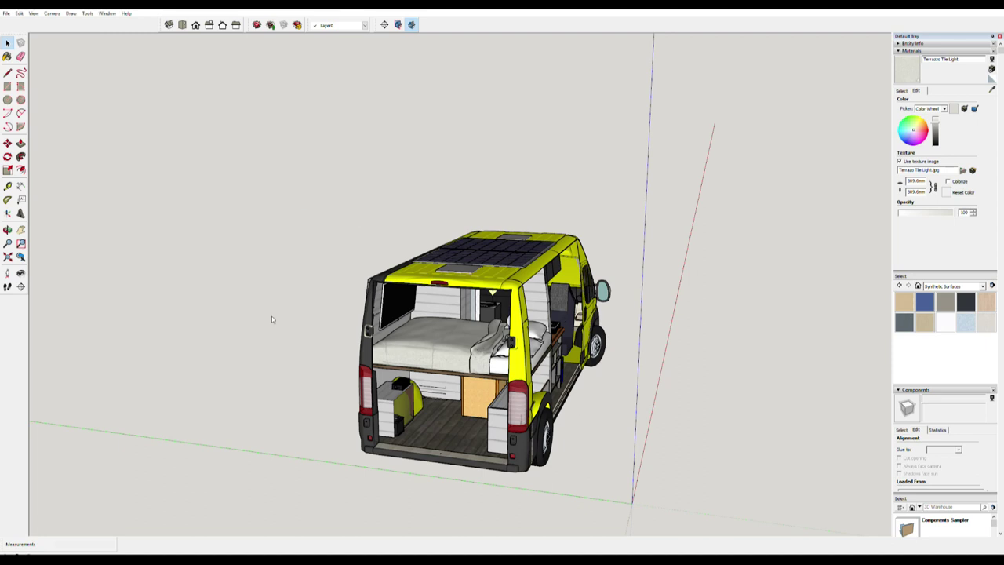
Paste the cushion and move it onto the bed, rotated about 84 degrees
{"action": "key", "text": "ctrl+v"}
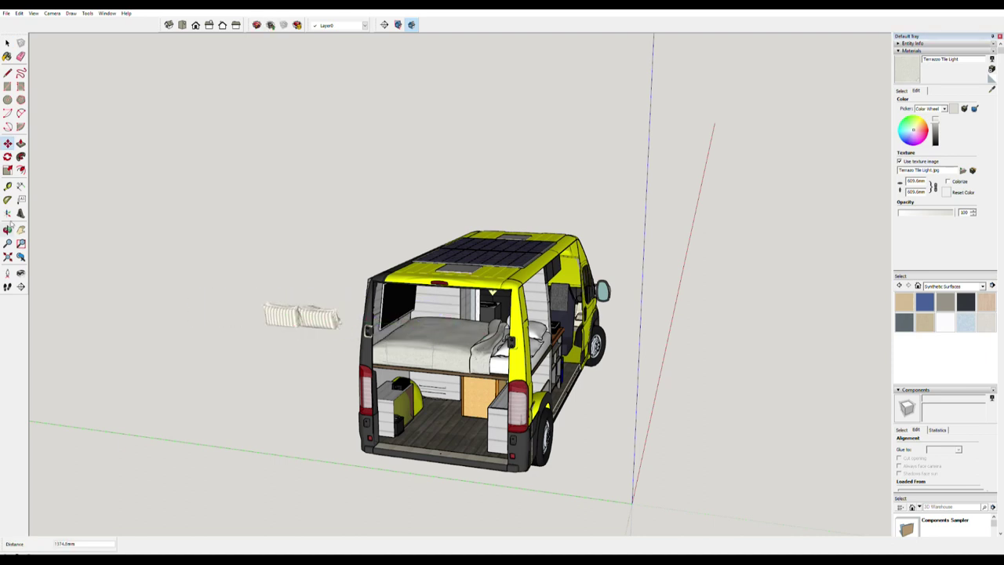
{"action": "key", "text": "m"}
{"action": "left_click", "coordinate": [288, 313]}
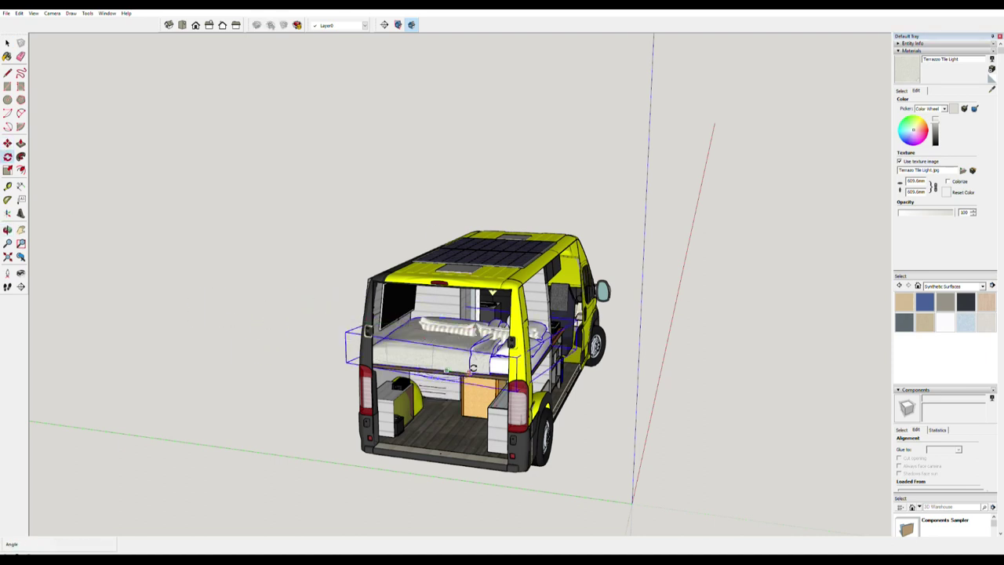
{"action": "left_click", "coordinate": [449, 327]}
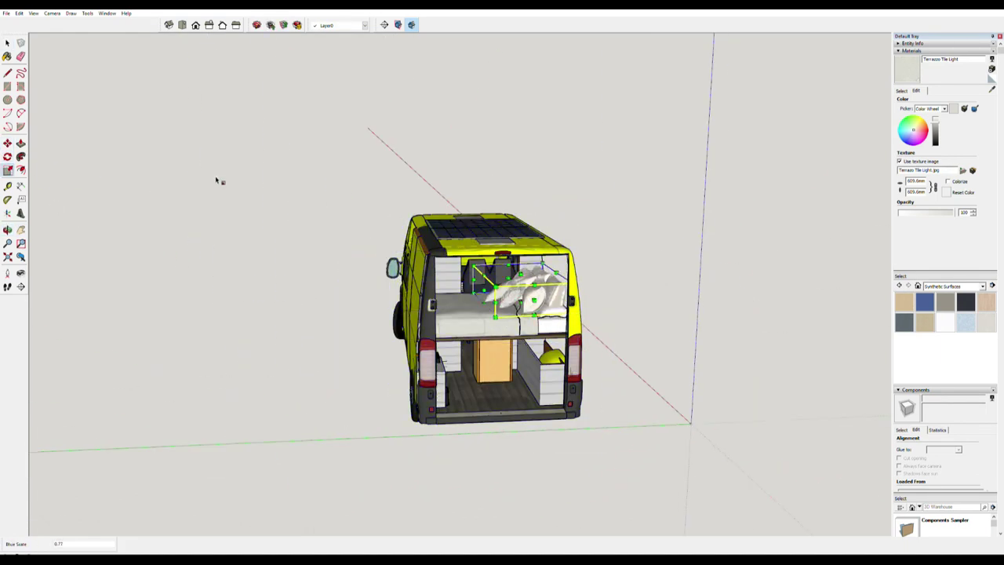
{"action": "scroll", "coordinate": [500, 286], "scroll_direction": "up", "scroll_amount": 2}
{"action": "scroll", "coordinate": [500, 286], "scroll_direction": "up", "scroll_amount": 5}
Paint the cushion with the Carpet Diamond Yellow fabric
{"action": "double_click", "coordinate": [500, 286]}
{"action": "key", "text": "b"}
{"action": "scroll", "coordinate": [529, 265], "scroll_direction": "up", "scroll_amount": 3}
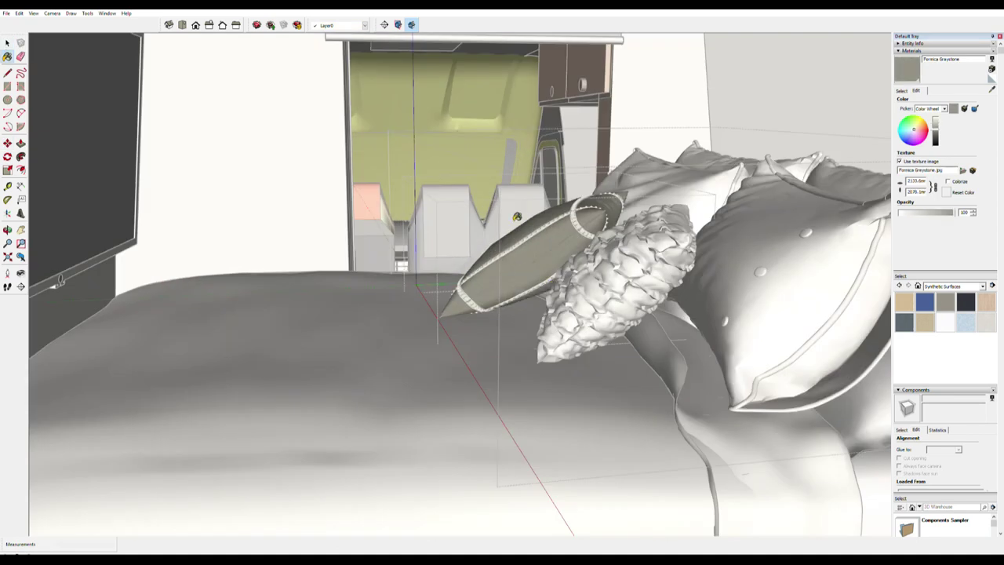
{"action": "left_click", "coordinate": [901, 90]}
{"action": "left_click", "coordinate": [957, 117]}
{"action": "left_click", "coordinate": [966, 118]}
{"action": "left_click", "coordinate": [601, 223]}
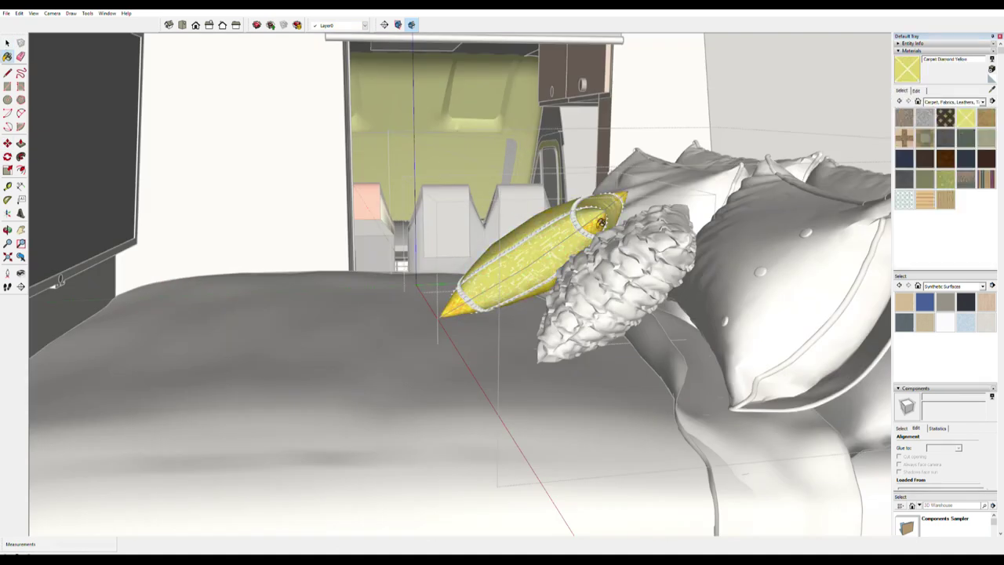
Try the yellow fabric on the large pillow, undo it, and open a pillow group
{"action": "left_click", "coordinate": [788, 217]}
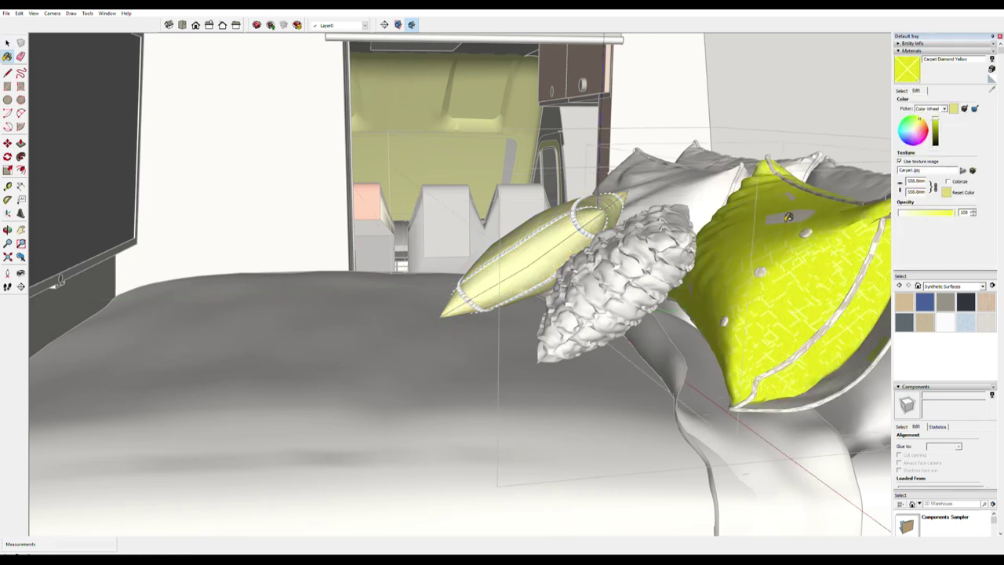
{"action": "key", "text": "ctrl+z"}
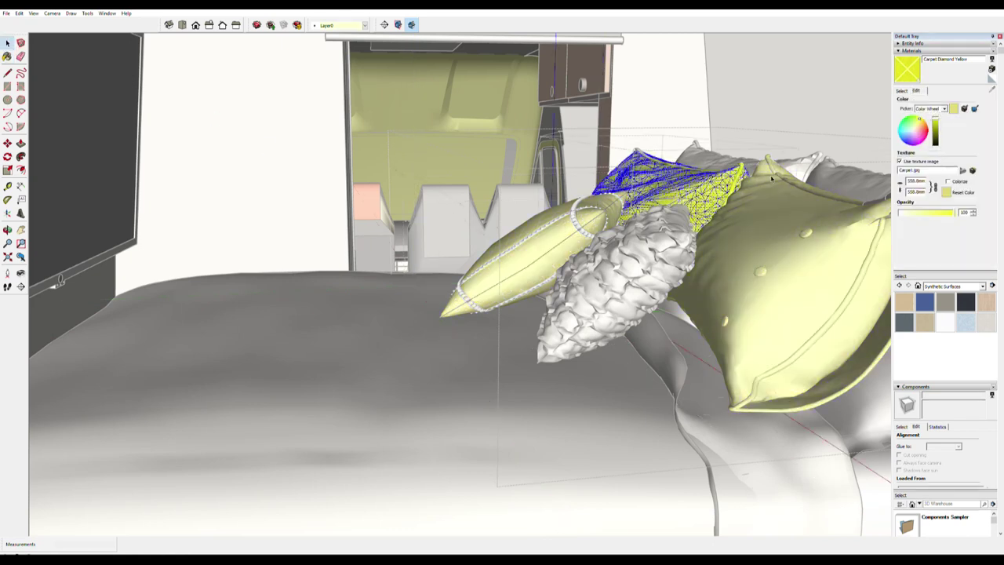
{"action": "key", "text": "ctrl+z"}
{"action": "key", "text": "ctrl+z"}
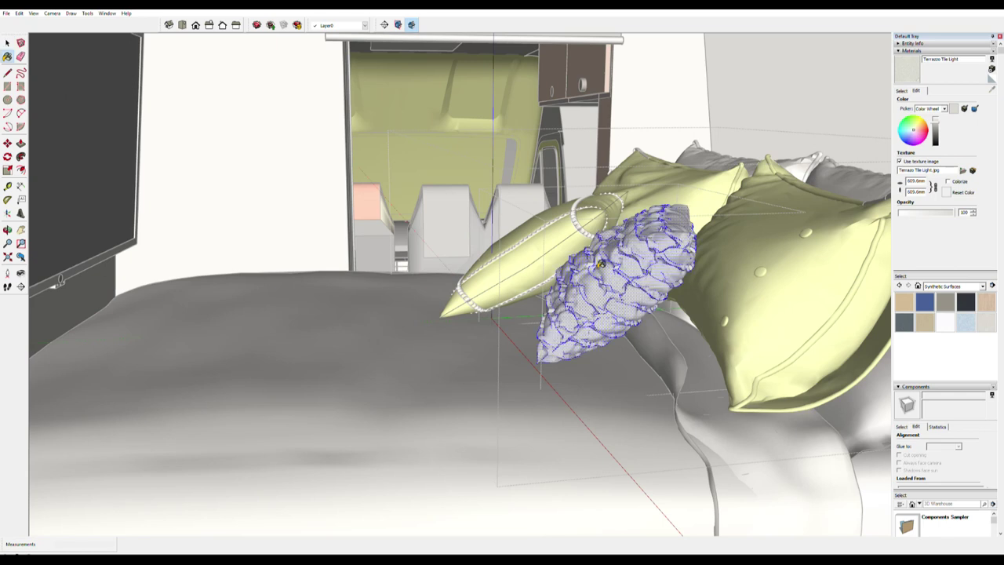
{"action": "scroll", "coordinate": [600, 264], "scroll_direction": "down", "scroll_amount": 5}
{"action": "key", "text": "space"}
{"action": "scroll", "coordinate": [516, 250], "scroll_direction": "down", "scroll_amount": 3}
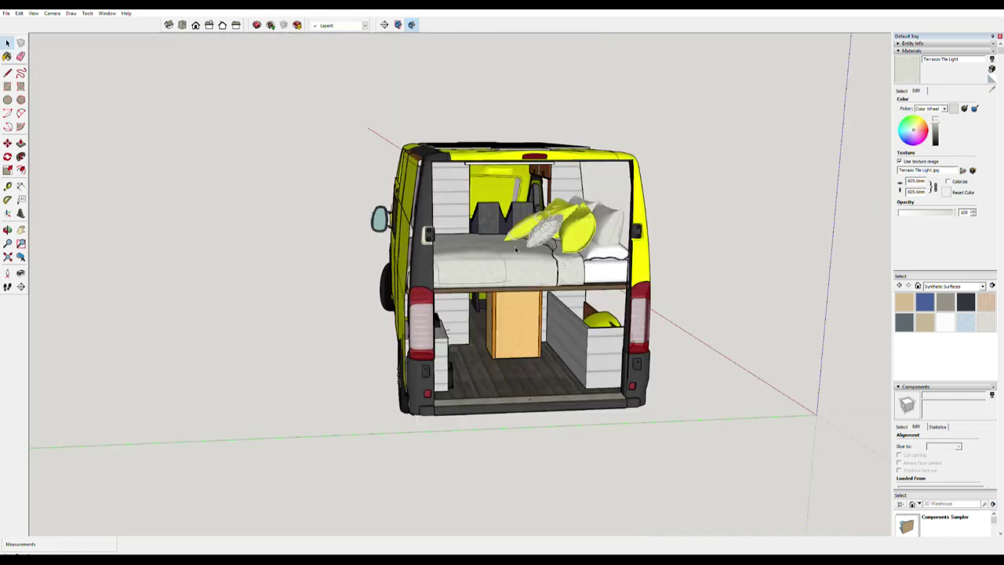
{"action": "left_click", "coordinate": [947, 303]}
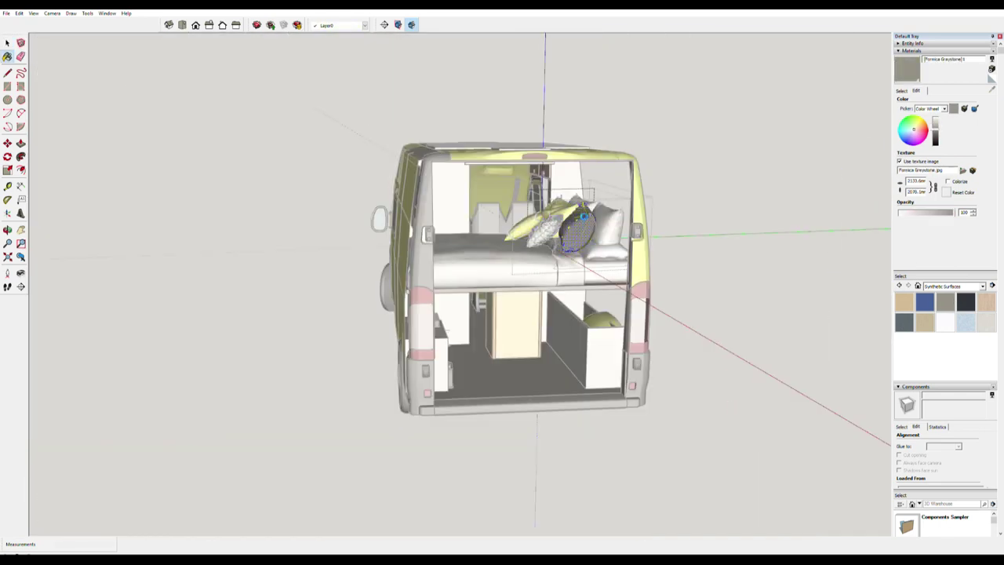
{"action": "scroll", "coordinate": [584, 217], "scroll_direction": "up", "scroll_amount": 5}
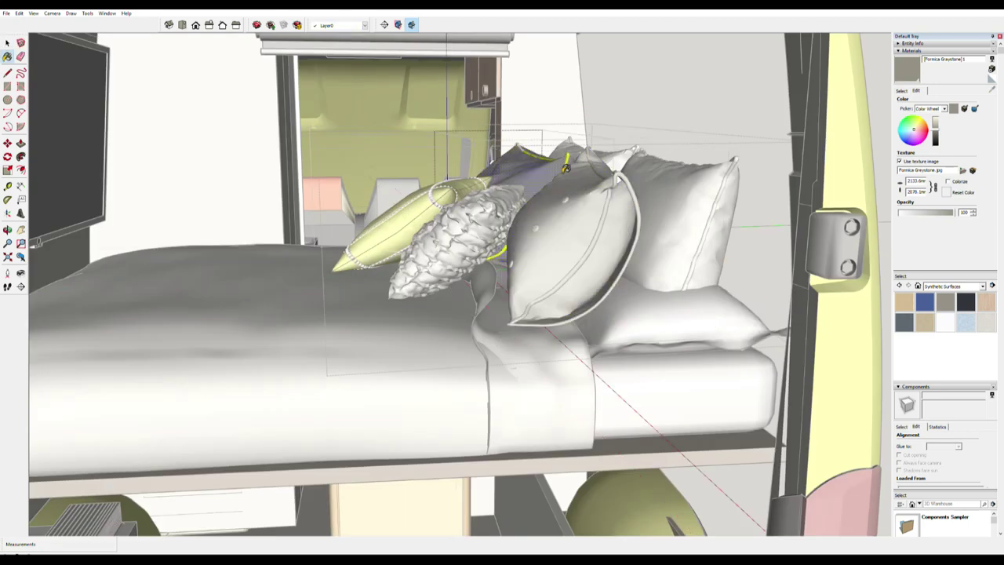
{"action": "scroll", "coordinate": [464, 139], "scroll_direction": "up", "scroll_amount": 3}
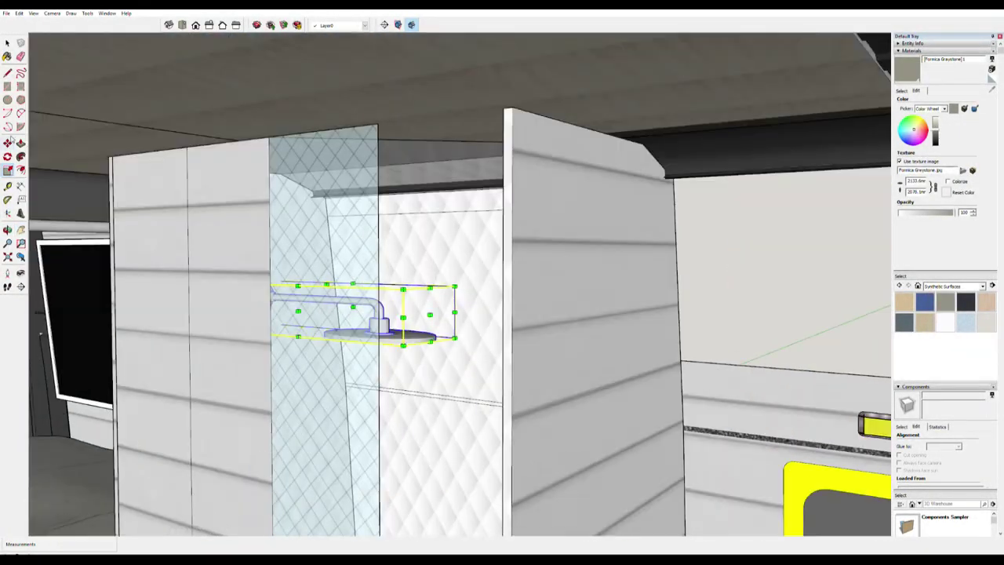
Scale the shower head in the cubicle beside the kitchen counter
{"action": "key", "text": "s"}
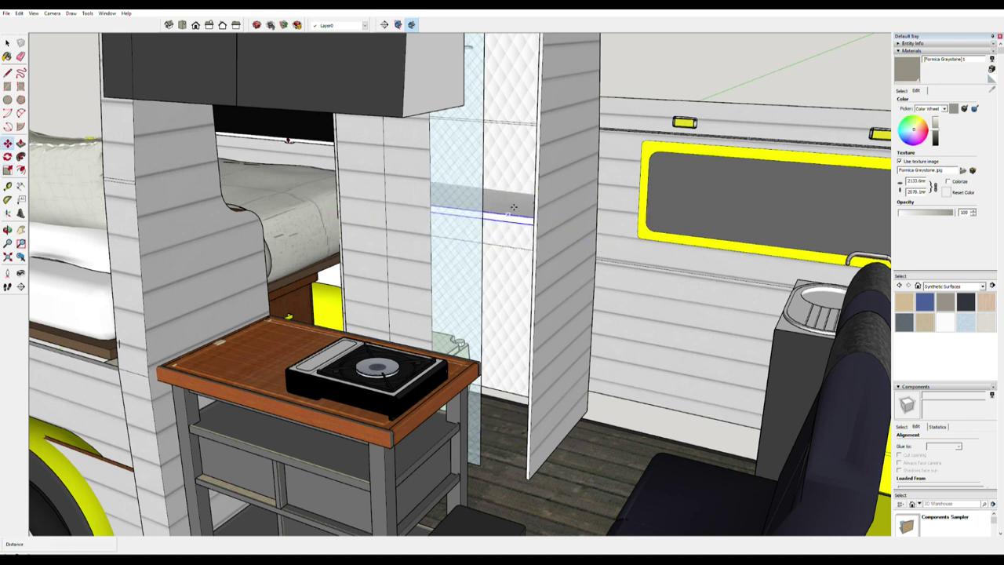
{"action": "middle_click_drag", "start_coordinate": [556, 439], "coordinate": [229, 292]}
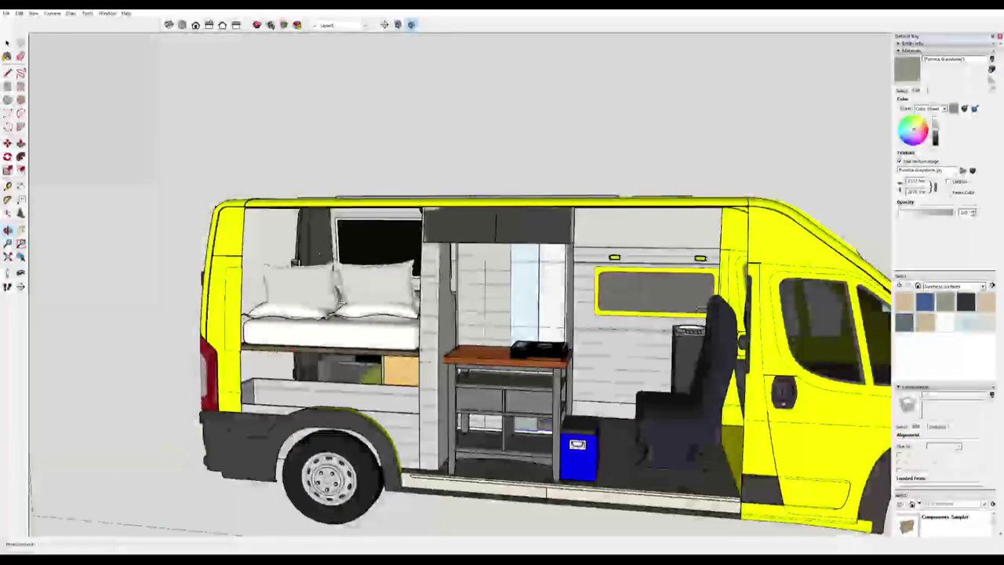
{"action": "left_click_drag", "start_coordinate": [697, 308], "coordinate": [414, 323]}
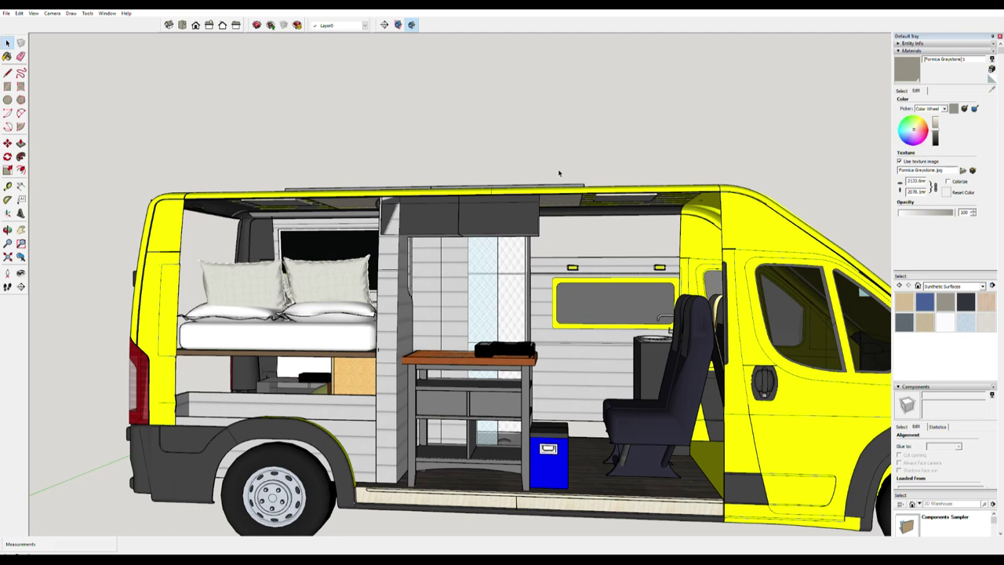
{"action": "scroll", "coordinate": [546, 202], "scroll_direction": "down", "scroll_amount": 2}
{"action": "scroll", "coordinate": [537, 203], "scroll_direction": "down", "scroll_amount": 2}
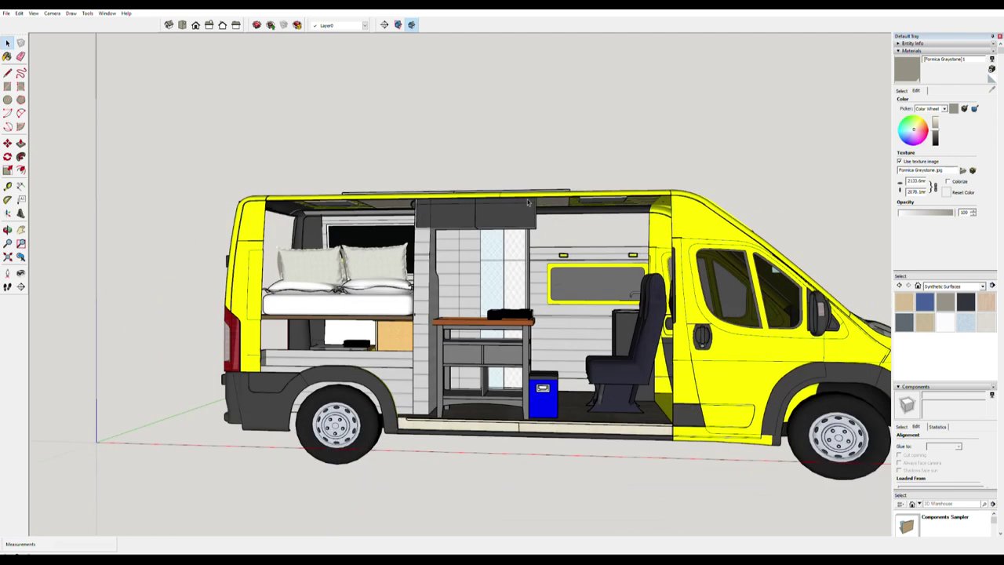
{"action": "scroll", "coordinate": [529, 204], "scroll_direction": "down", "scroll_amount": 2}
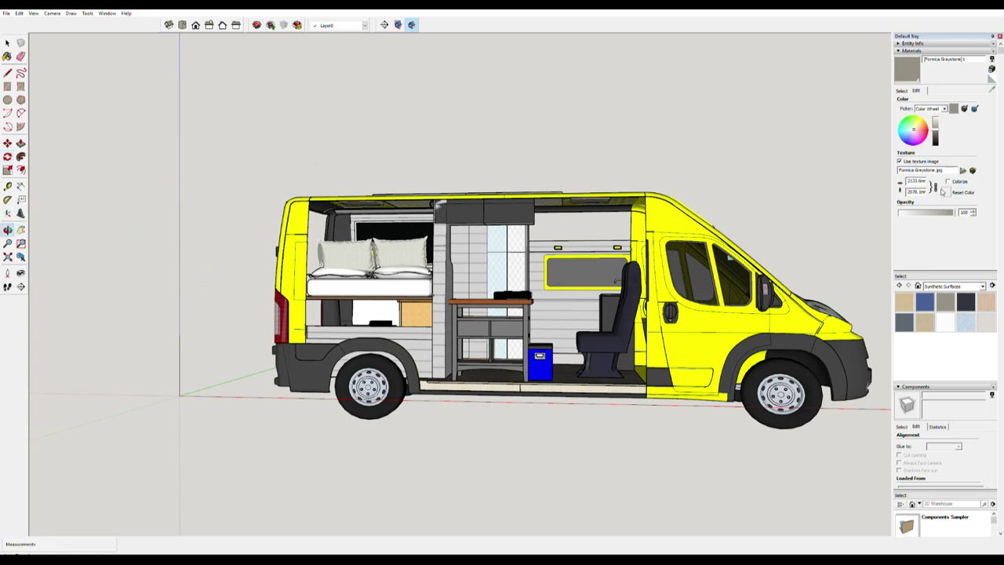
{"action": "mouse_move", "coordinate": [363, 118]}
{"action": "left_mouse_down"}
{"action": "mouse_move", "coordinate": [489, 152]}
{"action": "mouse_move", "coordinate": [630, 165]}
{"action": "left_mouse_up"}
{"action": "left_click_drag", "start_coordinate": [203, 146], "coordinate": [405, 154]}
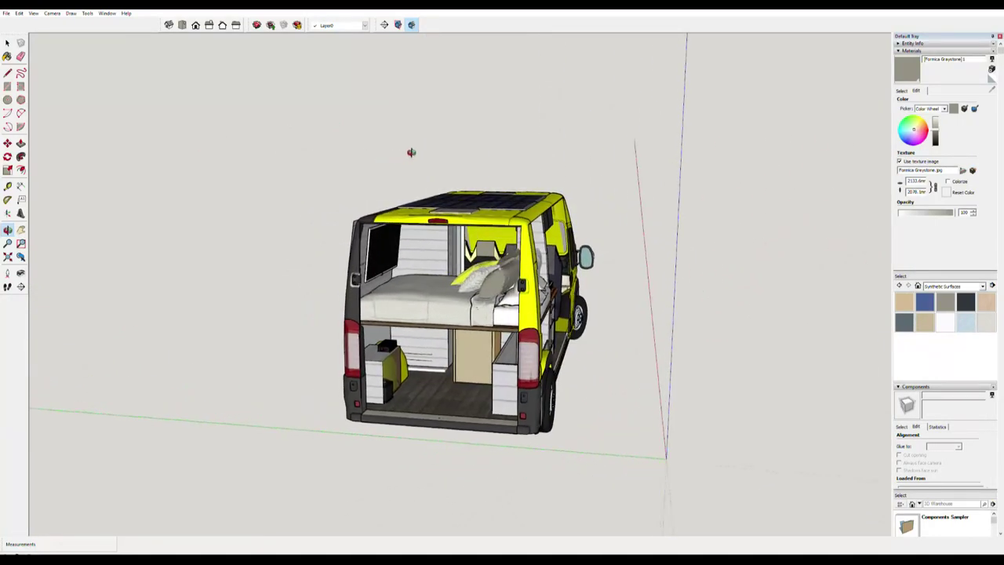
{"action": "left_click_drag", "start_coordinate": [373, 164], "coordinate": [361, 183]}
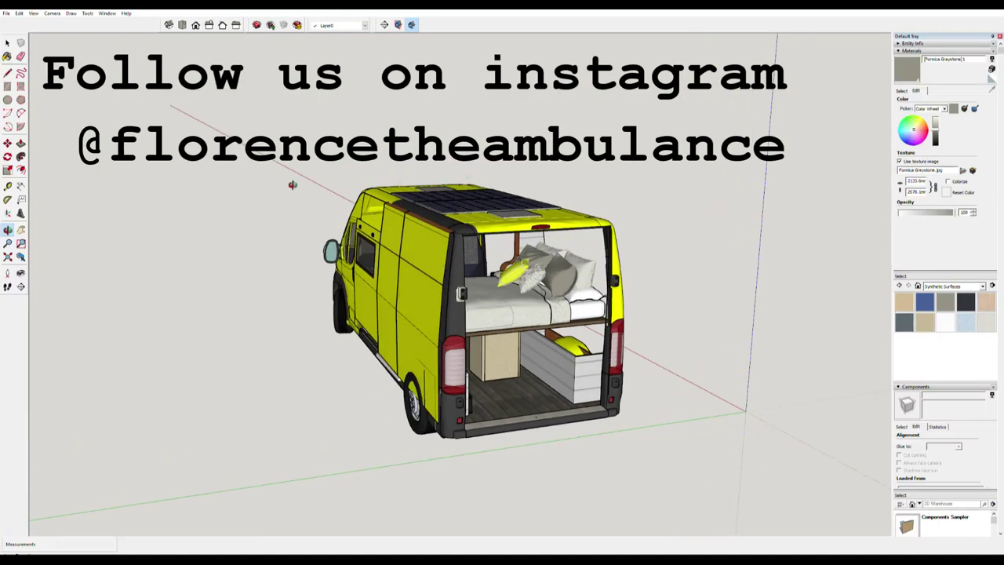
{"action": "mouse_move", "coordinate": [292, 186]}
{"action": "left_mouse_down"}
{"action": "mouse_move", "coordinate": [445, 178]}
{"action": "mouse_move", "coordinate": [128, 194]}
{"action": "mouse_move", "coordinate": [290, 214]}
{"action": "left_mouse_up"}
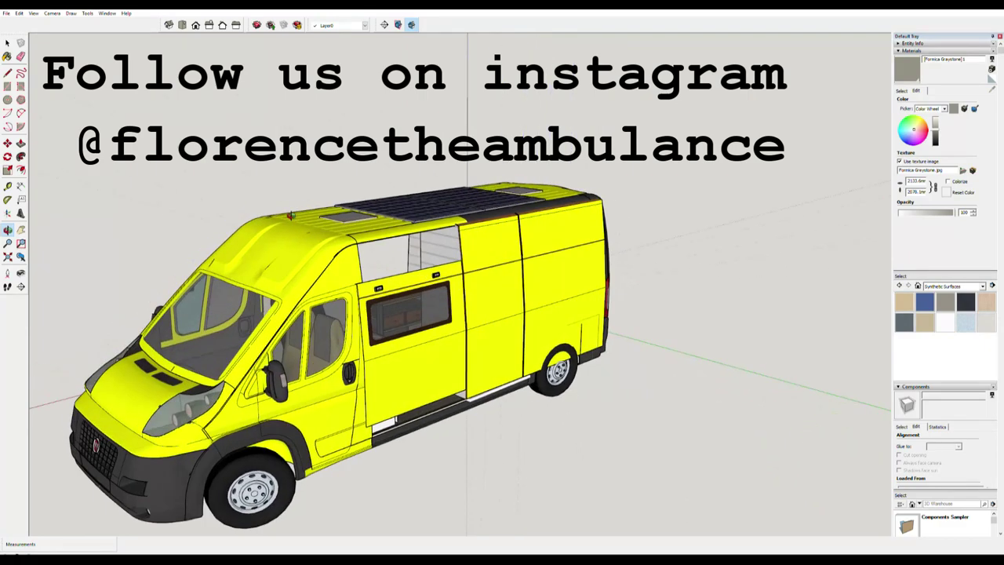
{"action": "left_click_drag", "start_coordinate": [291, 215], "coordinate": [439, 220]}
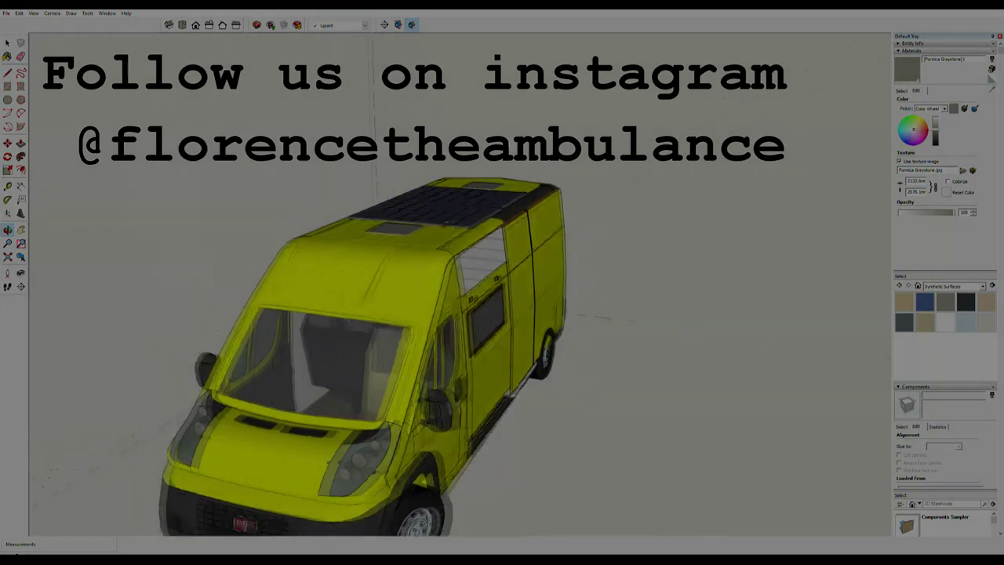